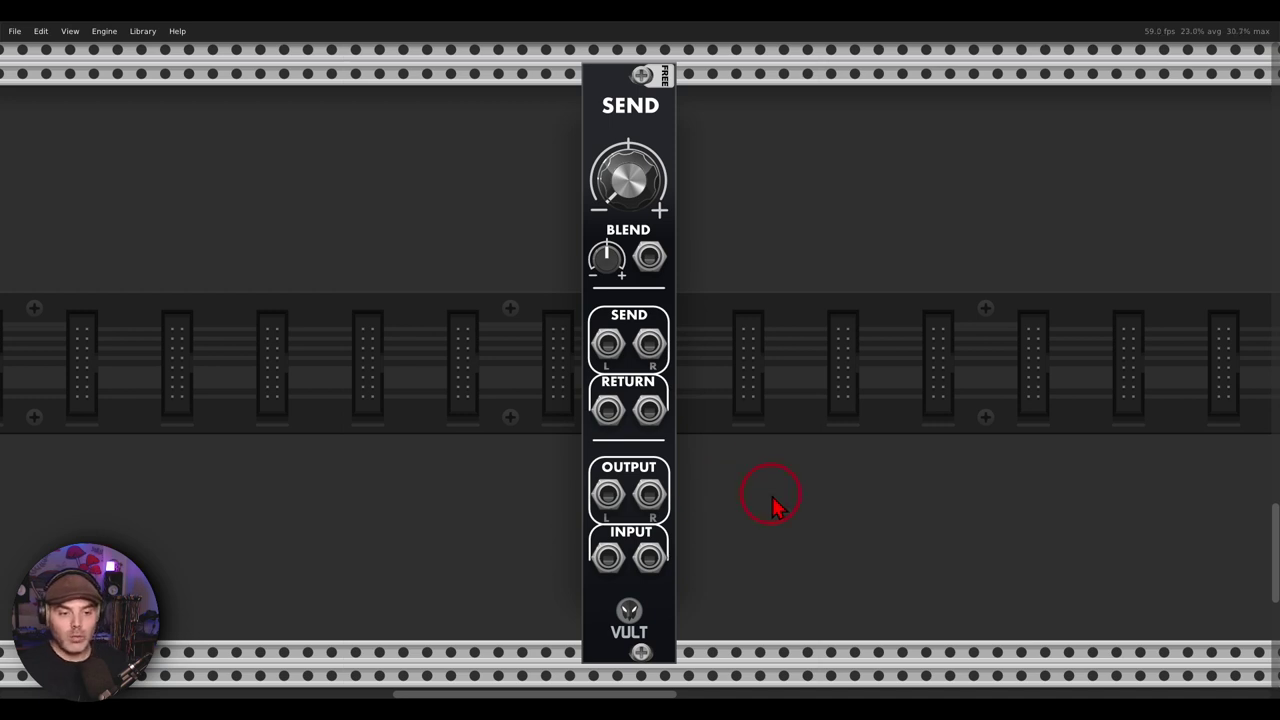
# Step: View the send bypass.png image, then return to the rack with the SEND module
pyautogui.click(1020, 708)
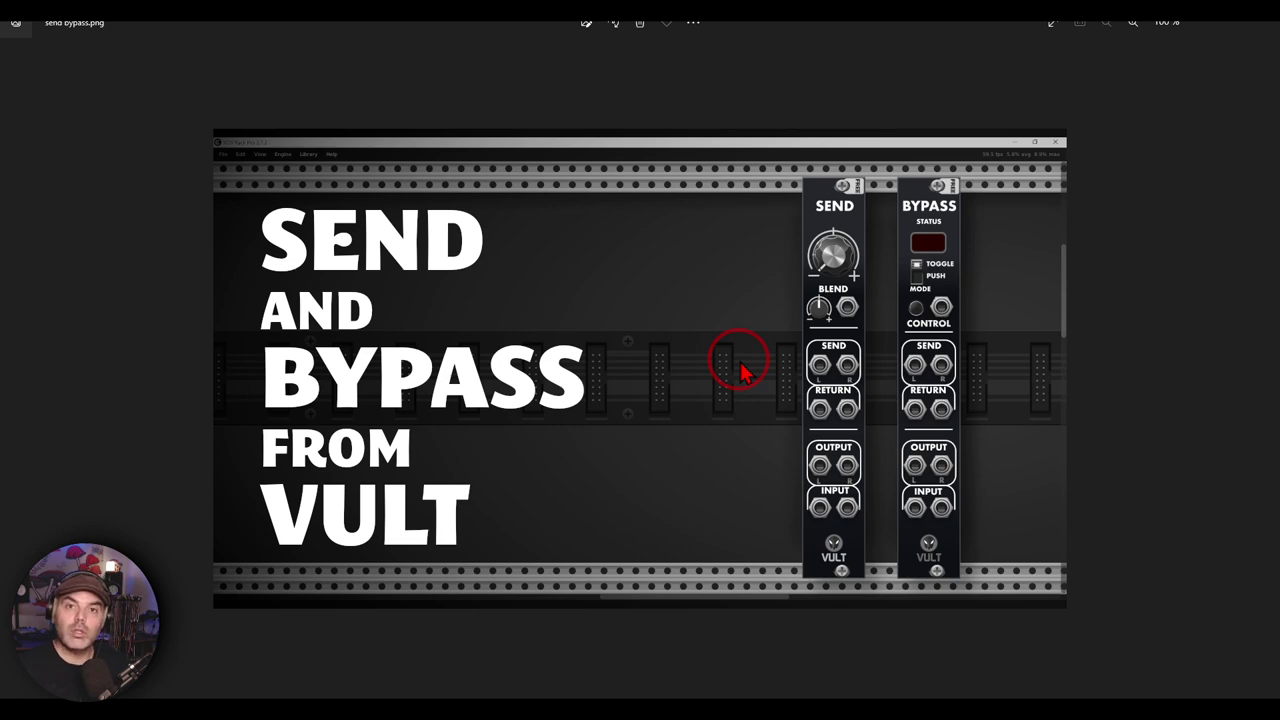
pyautogui.click(722, 703)
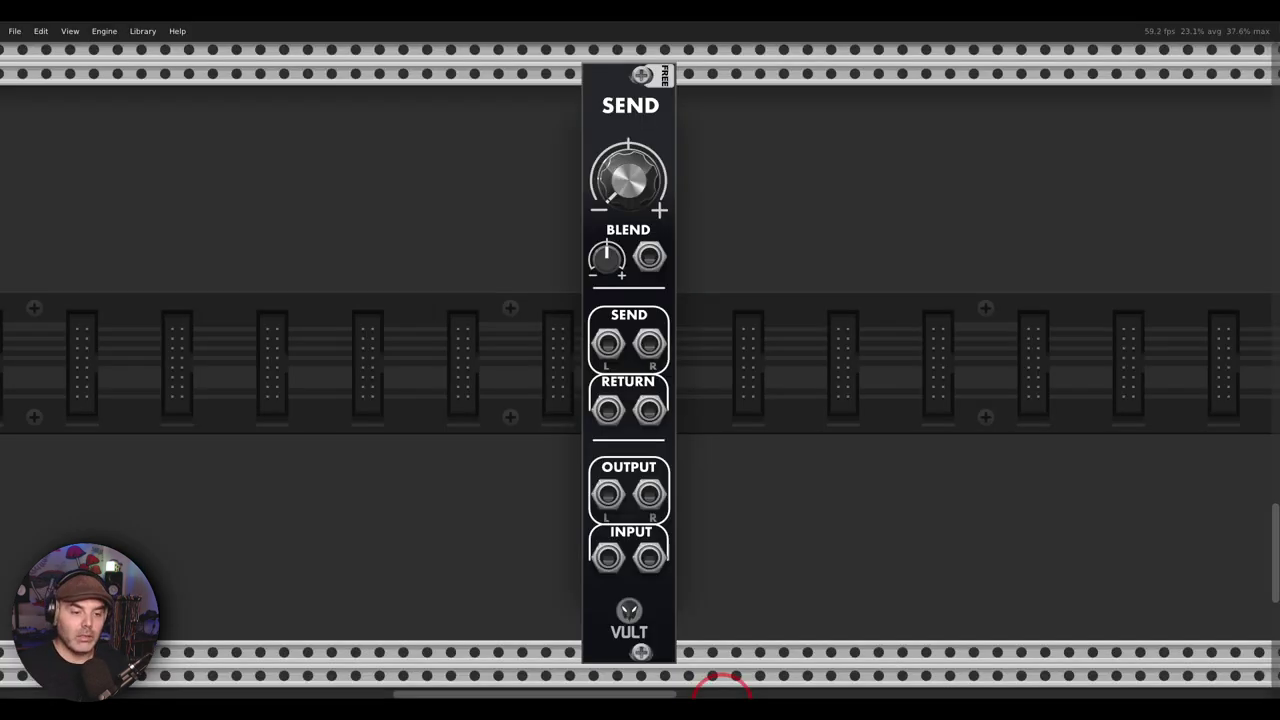
# Step: Examine the bass voice patch, covering the zOù MAï sequencer, both Basal oscillators, the Caudal chaos source and the Slap envelope
pyautogui.scroll(15, 729, 414)
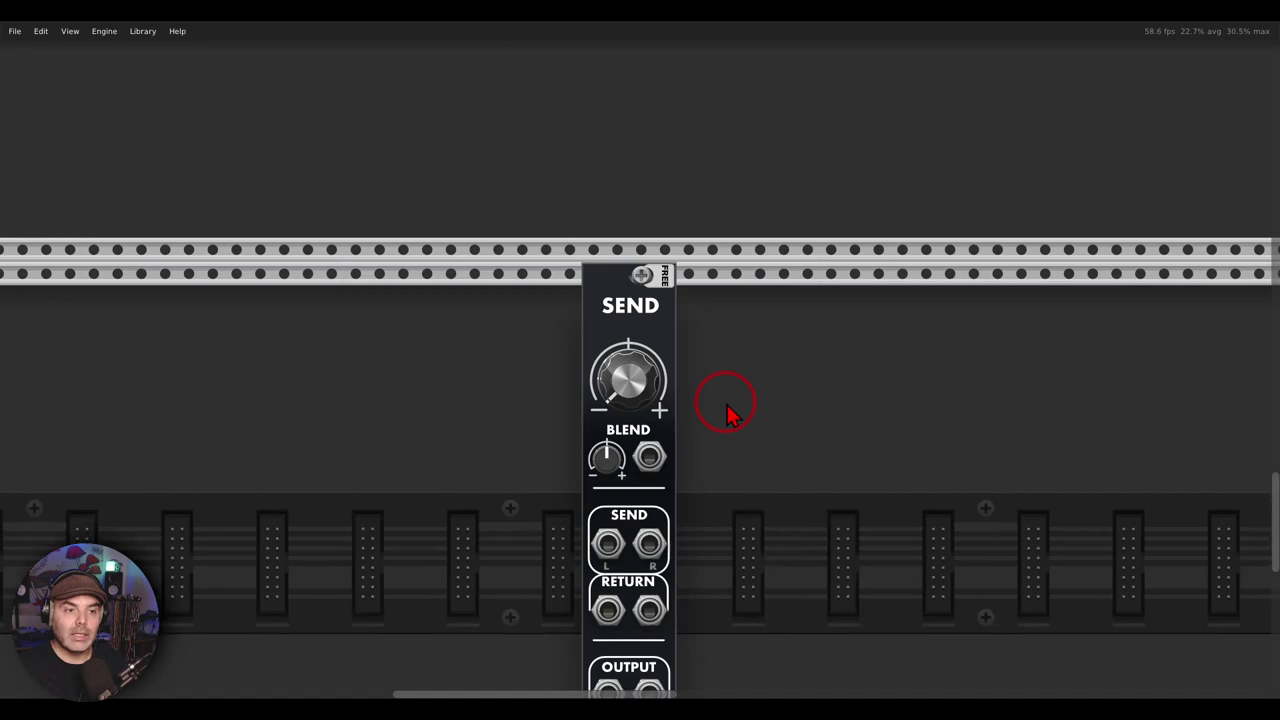
pyautogui.hscroll(-5, 729, 414)
pyautogui.scroll(-5, 679, 313)
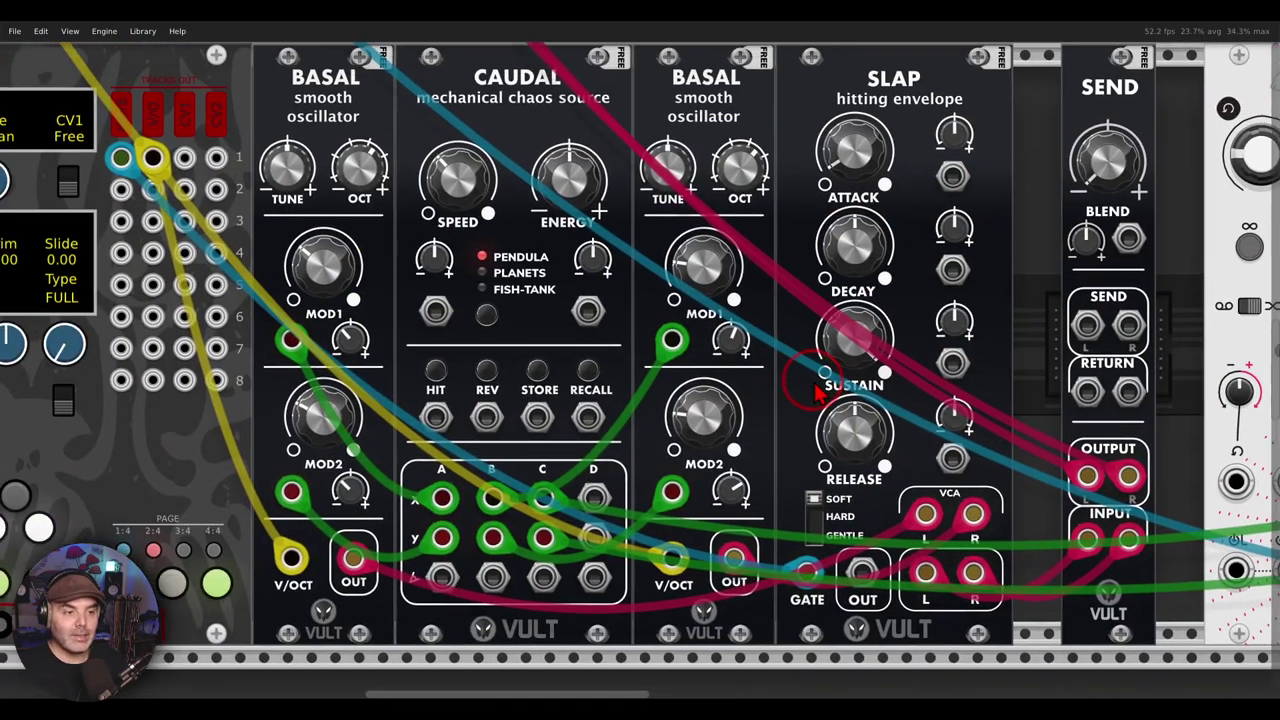
pyautogui.hscroll(-1, 899, 382)
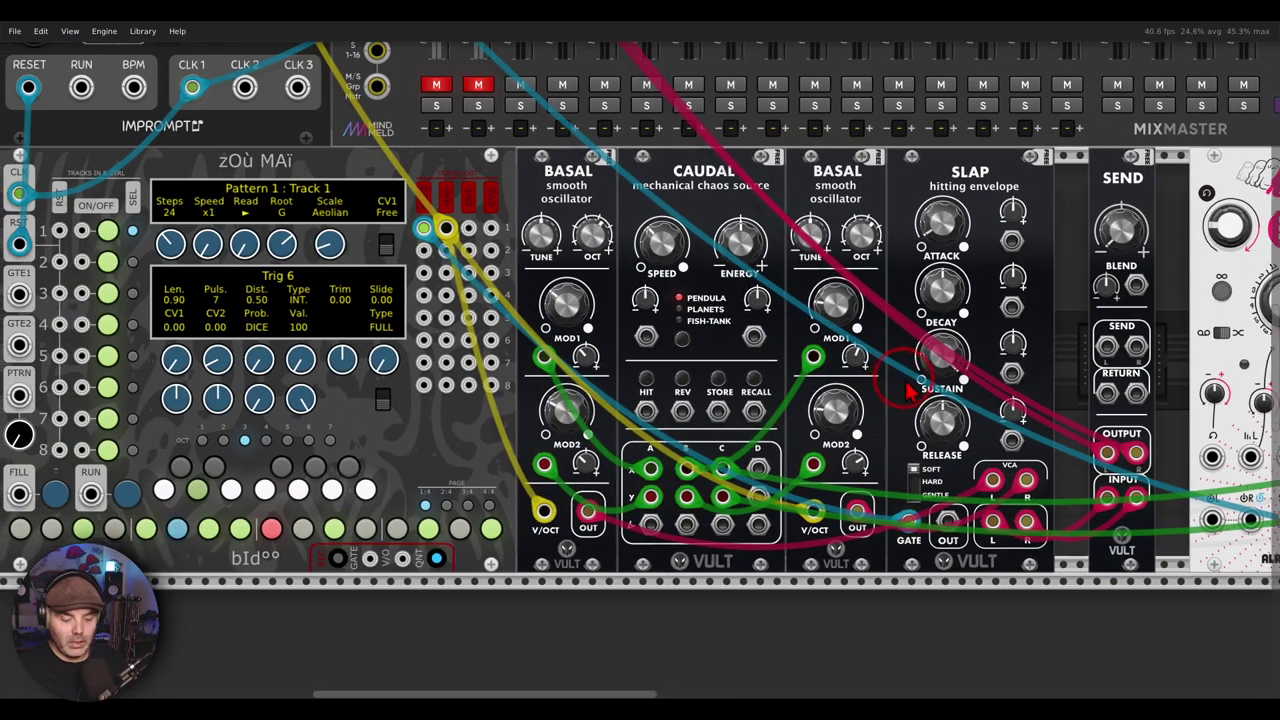
pyautogui.moveTo(617, 160); pyautogui.dragTo(645, 172)
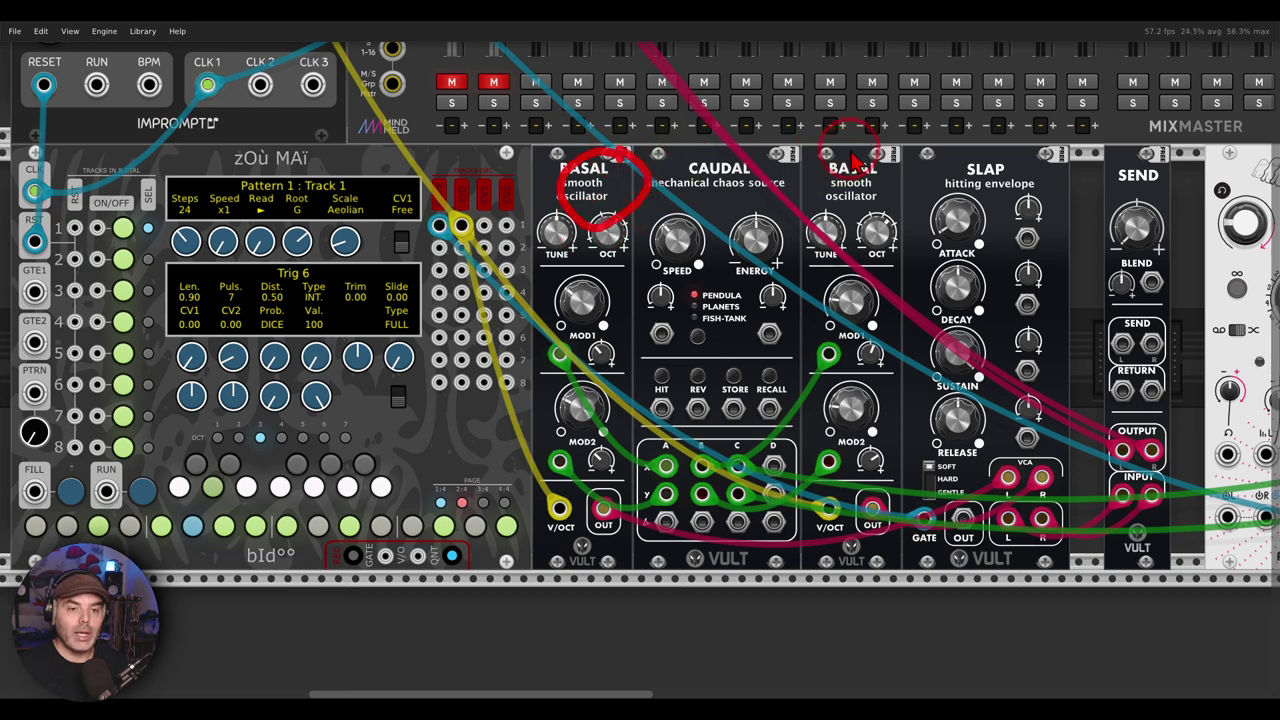
pyautogui.moveTo(874, 154); pyautogui.dragTo(878, 152)
pyautogui.moveTo(766, 152)
pyautogui.mouseDown()
pyautogui.moveTo(700, 155)
pyautogui.moveTo(765, 196)
pyautogui.moveTo(768, 158)
pyautogui.mouseUp()
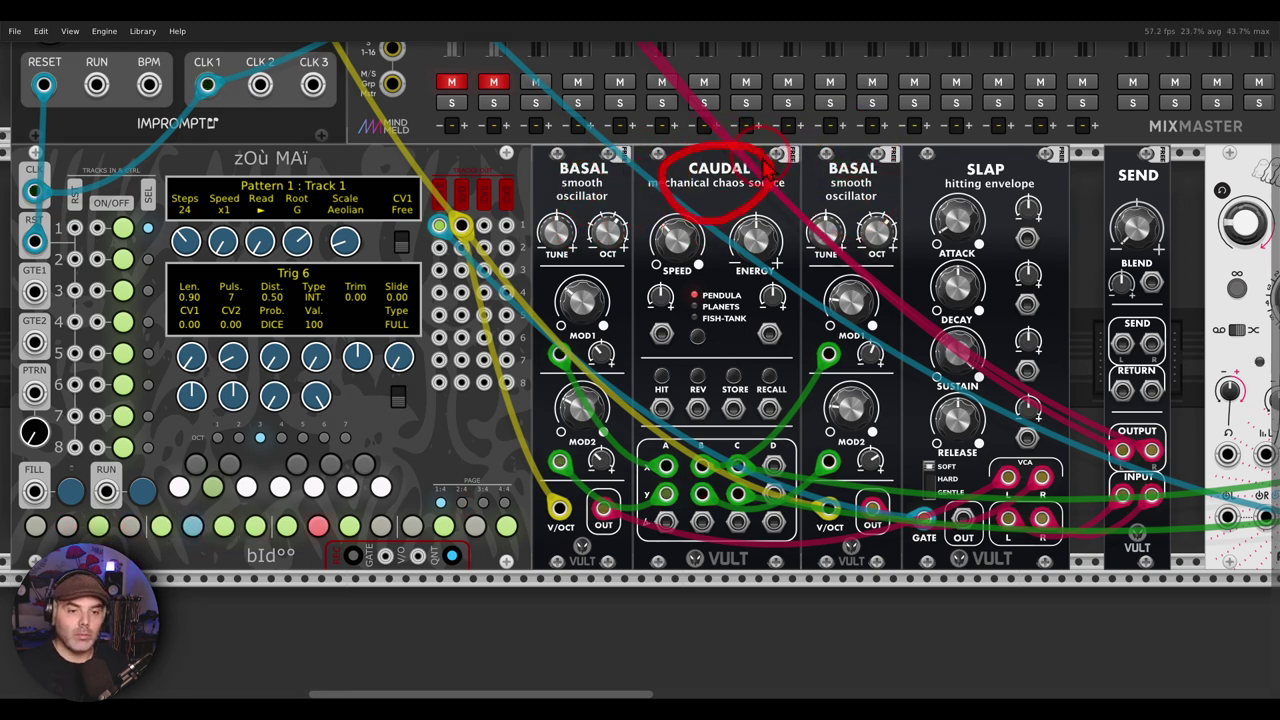
pyautogui.moveTo(326, 134)
pyautogui.mouseDown()
pyautogui.moveTo(224, 170)
pyautogui.moveTo(335, 148)
pyautogui.mouseUp()
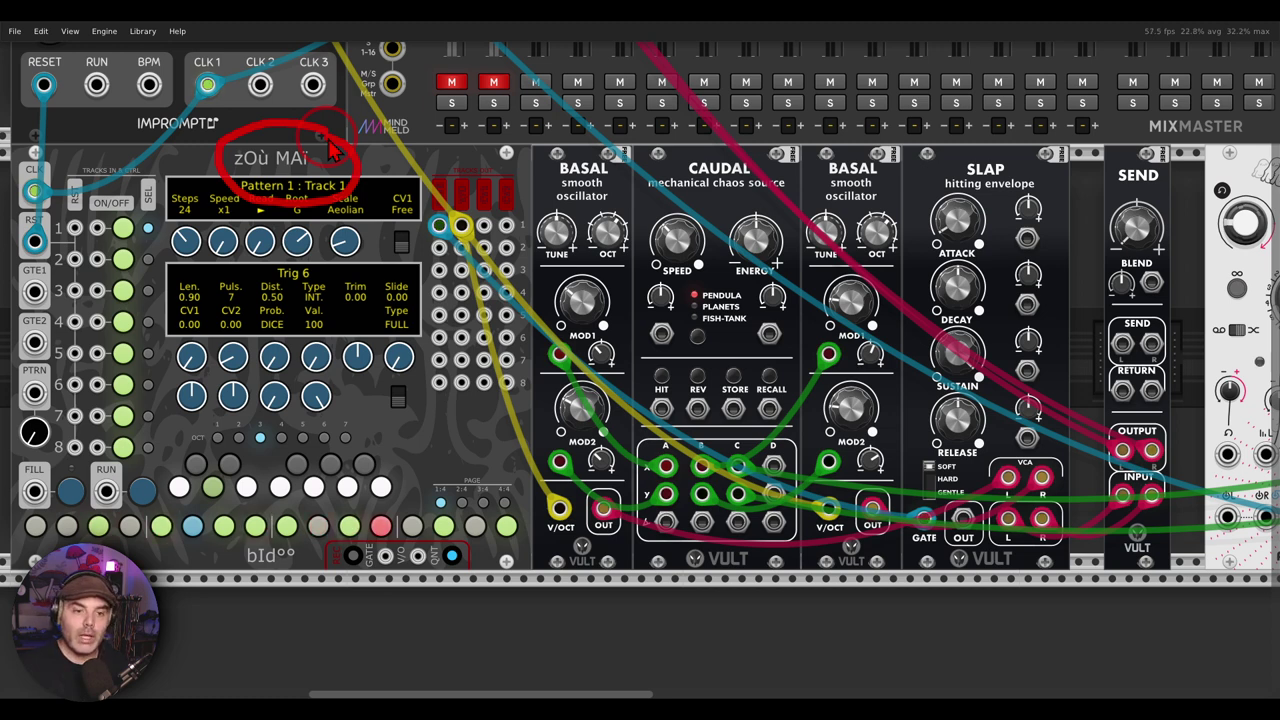
# Step: Unmute the BASL channel on the MixMaster mixer
pyautogui.click(452, 82)
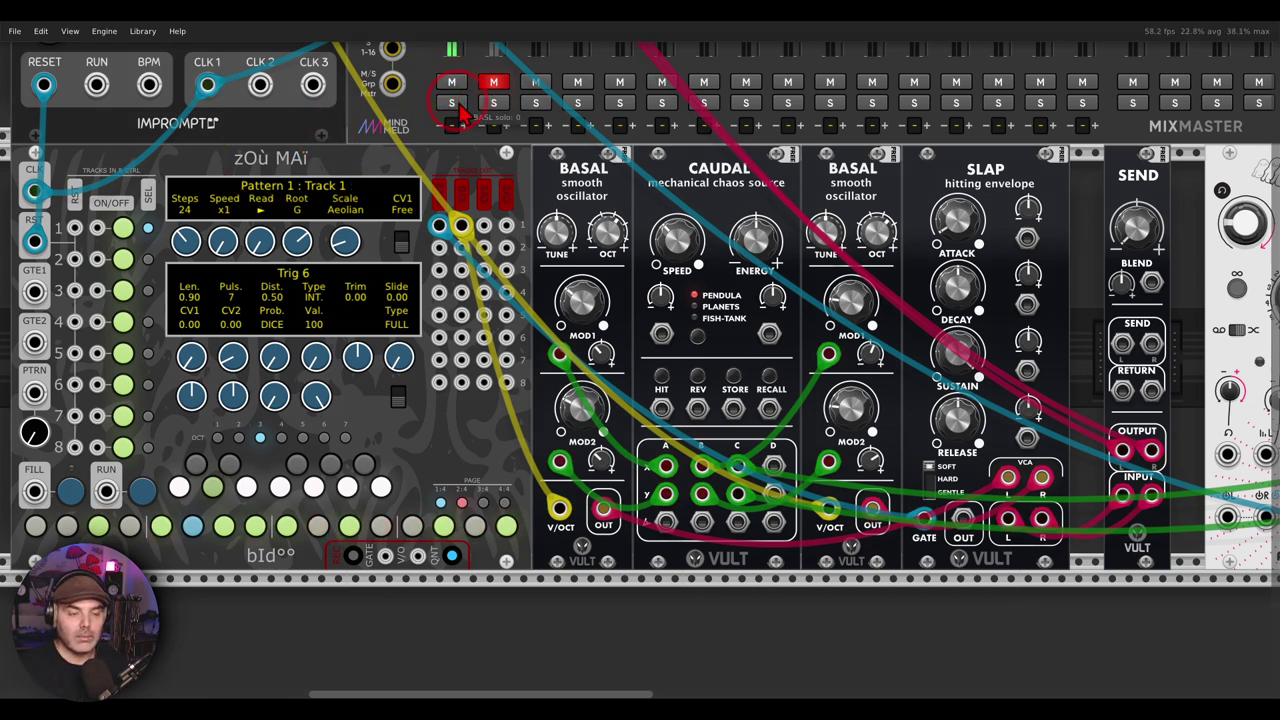
pyautogui.moveTo(702, 150); pyautogui.dragTo(728, 165)
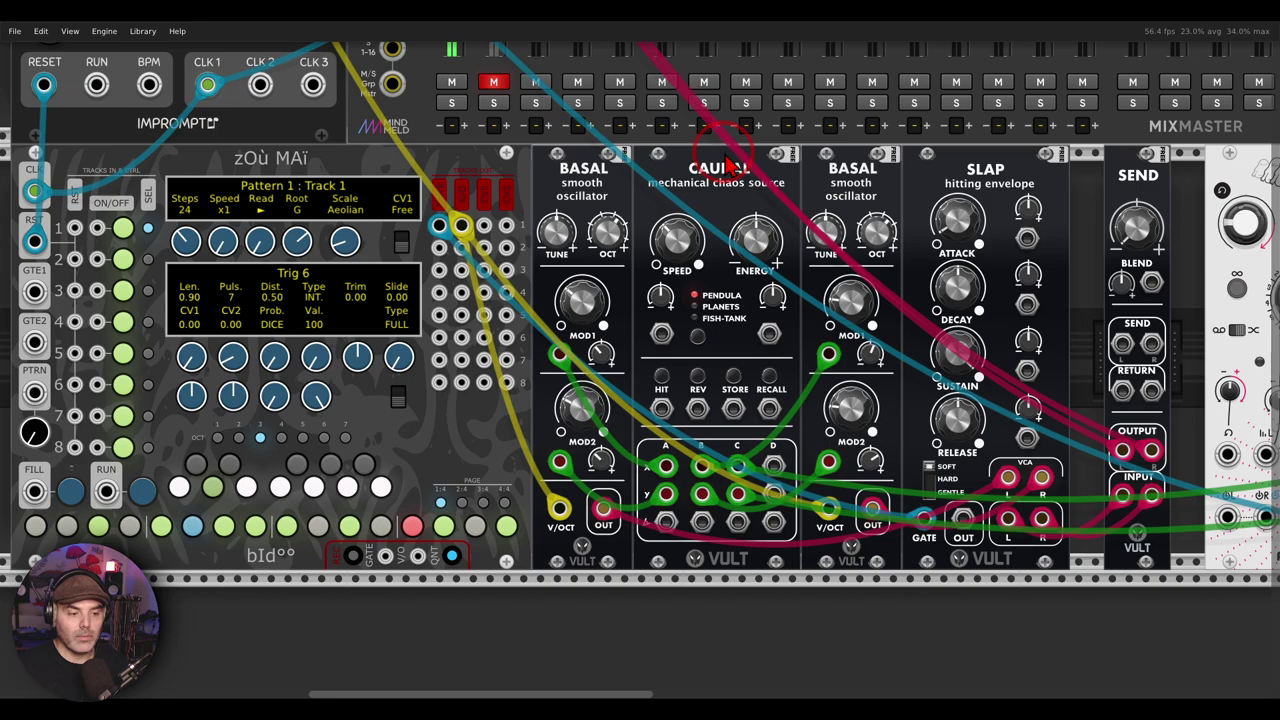
# Step: Examine the effects chain beside the SEND module, from Chronoblob through Debriatus and Plateau to the two Tangents filters
pyautogui.hscroll(10, 621, 222)
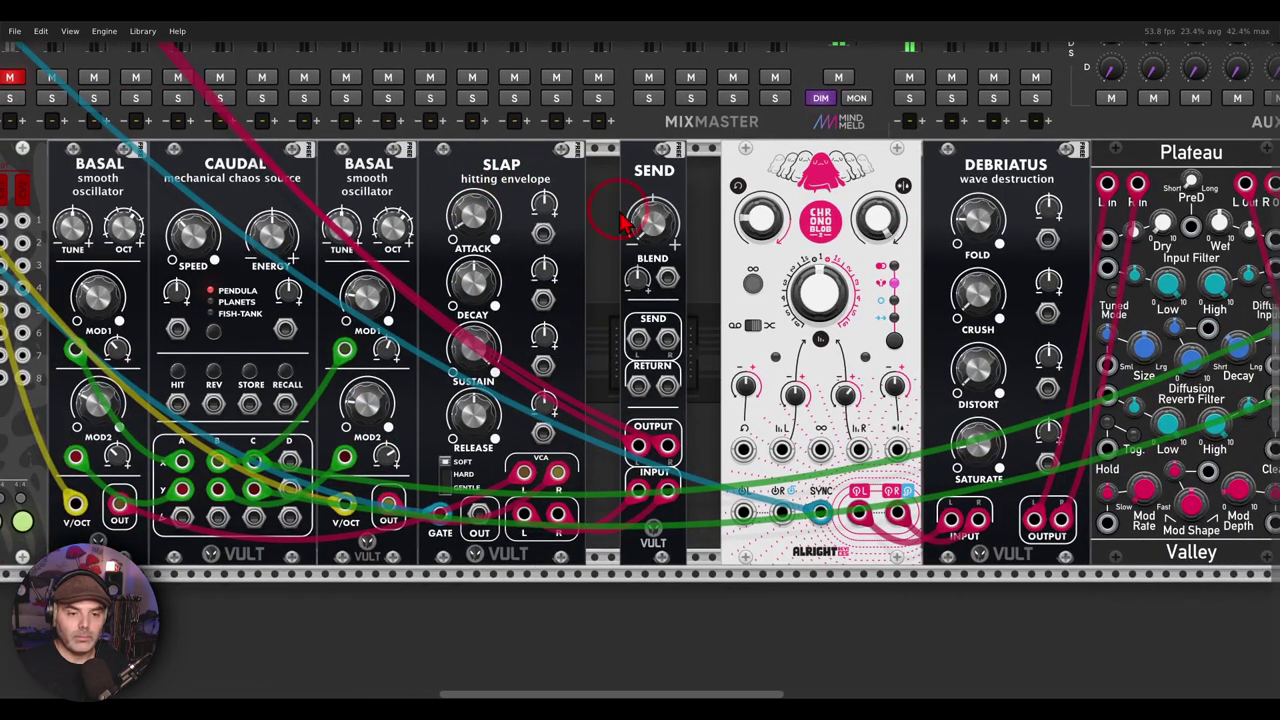
pyautogui.moveTo(771, 271); pyautogui.dragTo(318, 255)
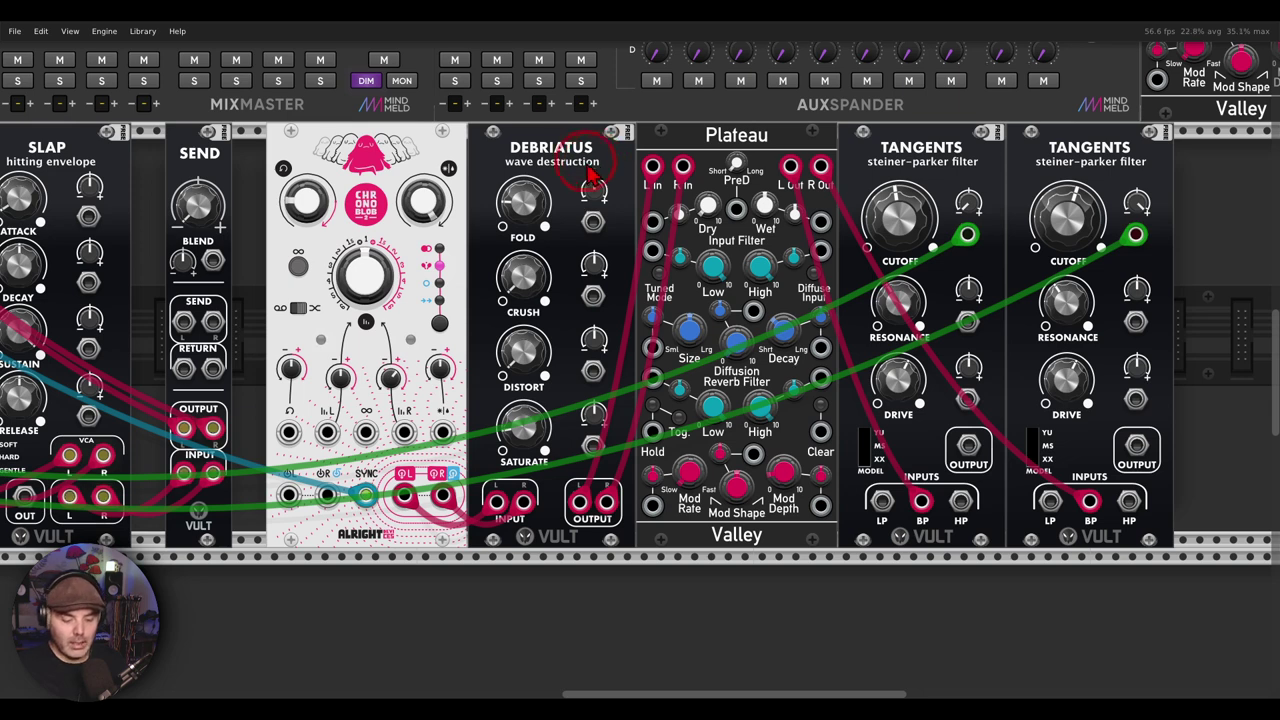
pyautogui.moveTo(380, 140)
pyautogui.mouseDown()
pyautogui.moveTo(345, 121)
pyautogui.moveTo(325, 196)
pyautogui.moveTo(432, 170)
pyautogui.moveTo(375, 125)
pyautogui.mouseUp()
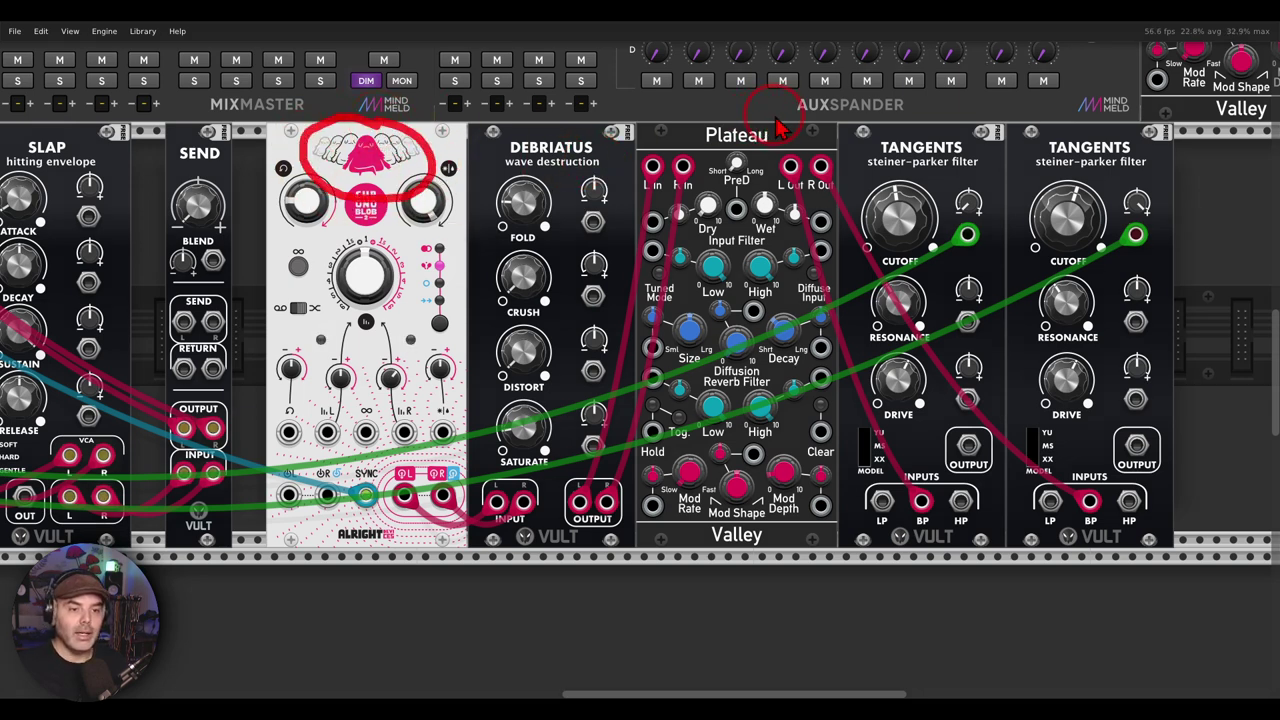
pyautogui.moveTo(770, 118)
pyautogui.mouseDown()
pyautogui.moveTo(676, 150)
pyautogui.moveTo(772, 145)
pyautogui.mouseUp()
pyautogui.moveTo(440, 150)
pyautogui.mouseDown()
pyautogui.moveTo(462, 200)
pyautogui.moveTo(390, 228)
pyautogui.moveTo(450, 175)
pyautogui.mouseUp()
pyautogui.moveTo(772, 180)
pyautogui.mouseDown()
pyautogui.moveTo(734, 208)
pyautogui.moveTo(781, 240)
pyautogui.moveTo(775, 188)
pyautogui.mouseUp()
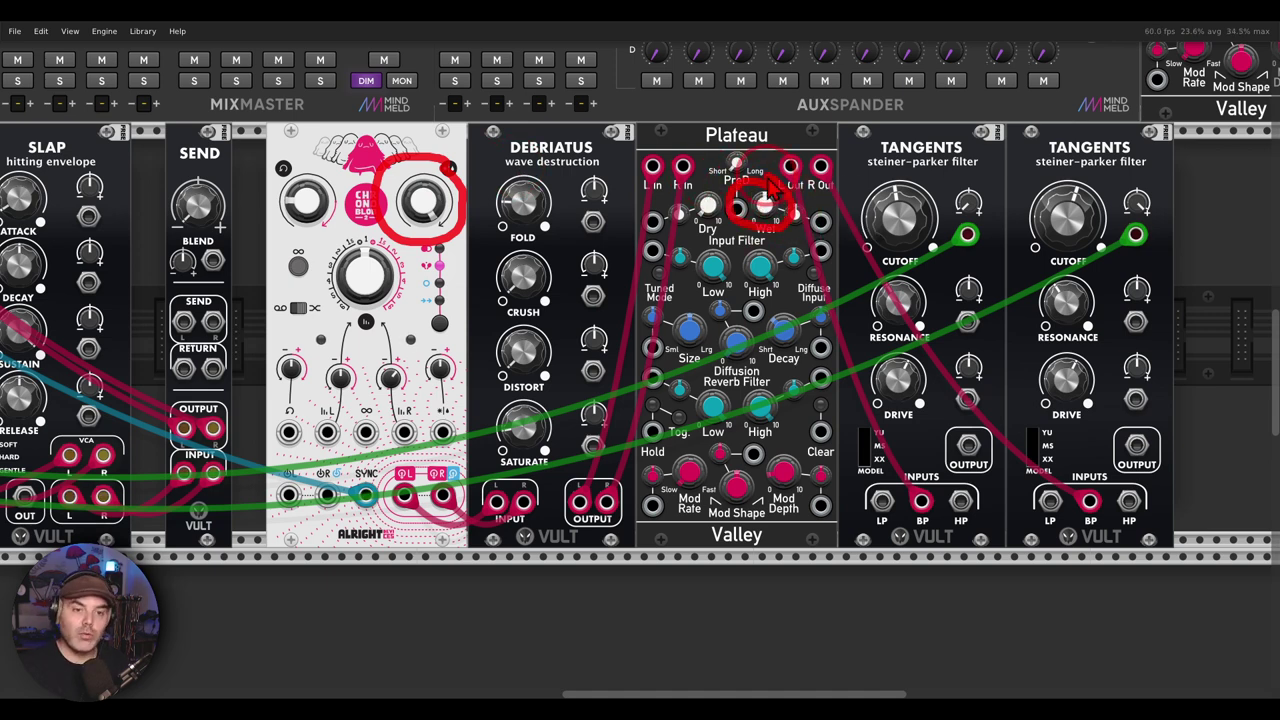
pyautogui.moveTo(612, 165)
pyautogui.mouseDown()
pyautogui.moveTo(606, 145)
pyautogui.moveTo(560, 122)
pyautogui.moveTo(518, 200)
pyautogui.moveTo(610, 152)
pyautogui.mouseUp()
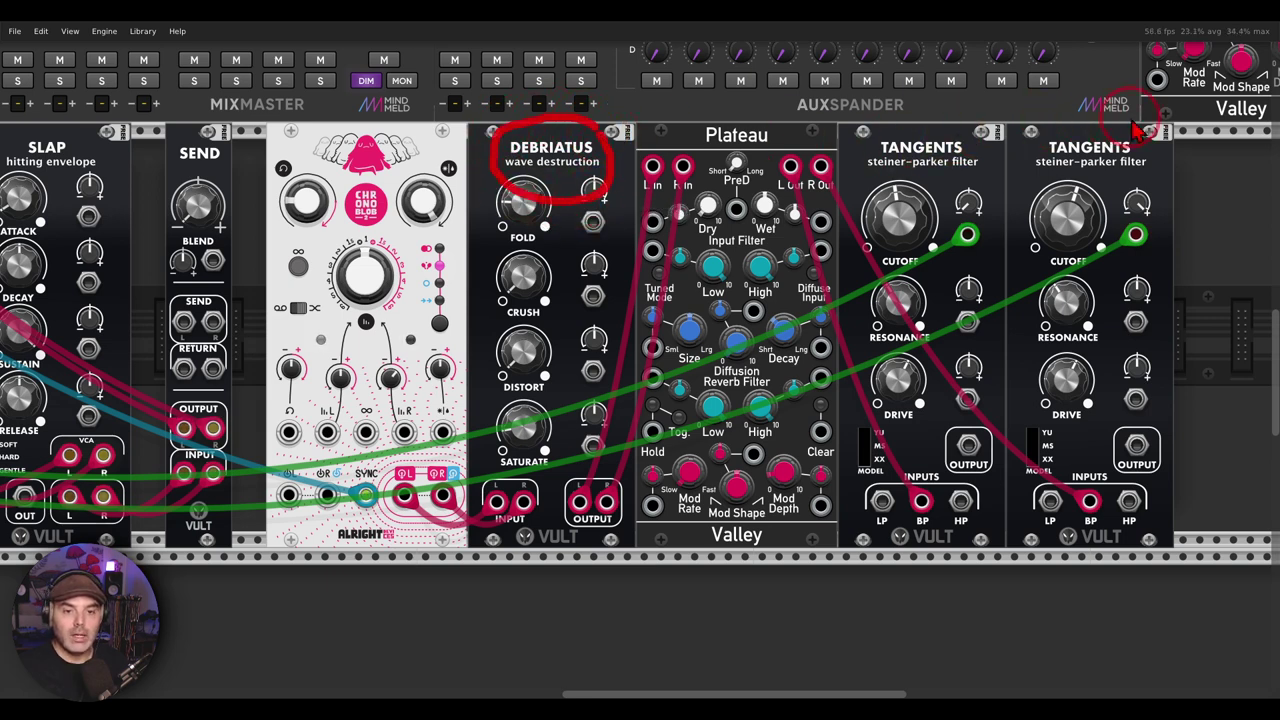
pyautogui.moveTo(1135, 128)
pyautogui.mouseDown()
pyautogui.moveTo(870, 165)
pyautogui.moveTo(1165, 145)
pyautogui.mouseUp()
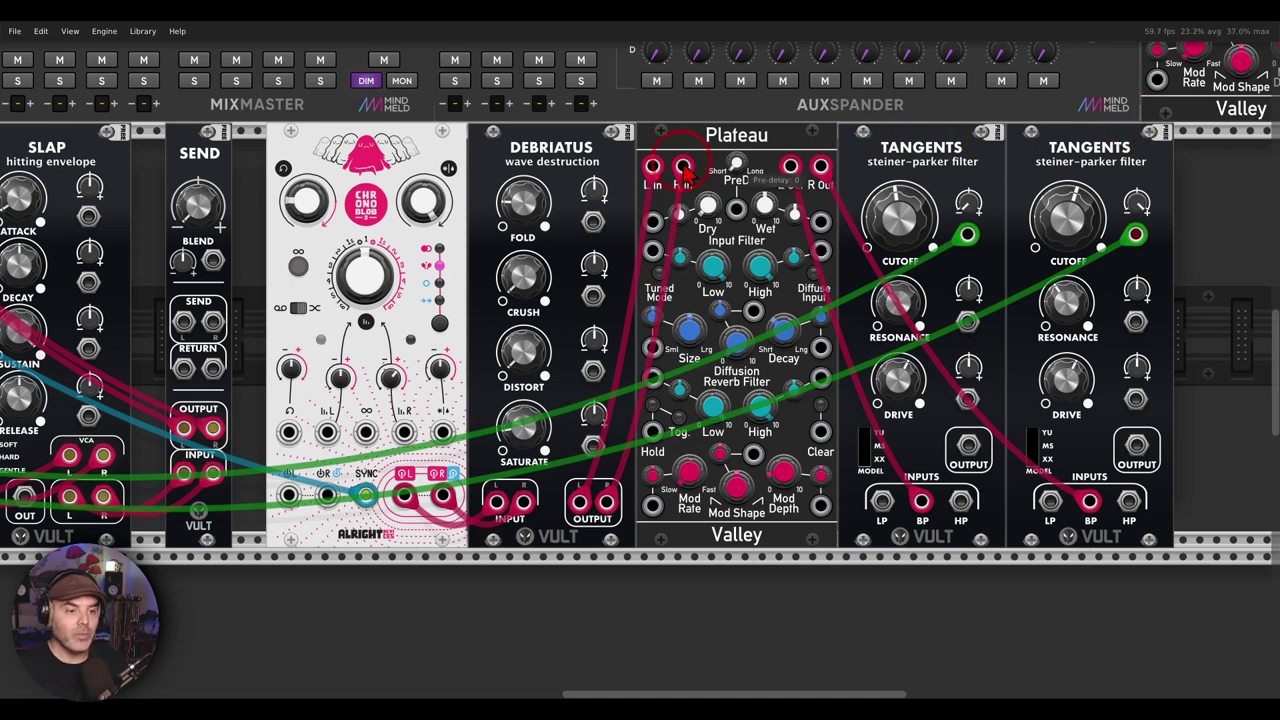
pyautogui.moveTo(537, 204); pyautogui.dragTo(625, 186)
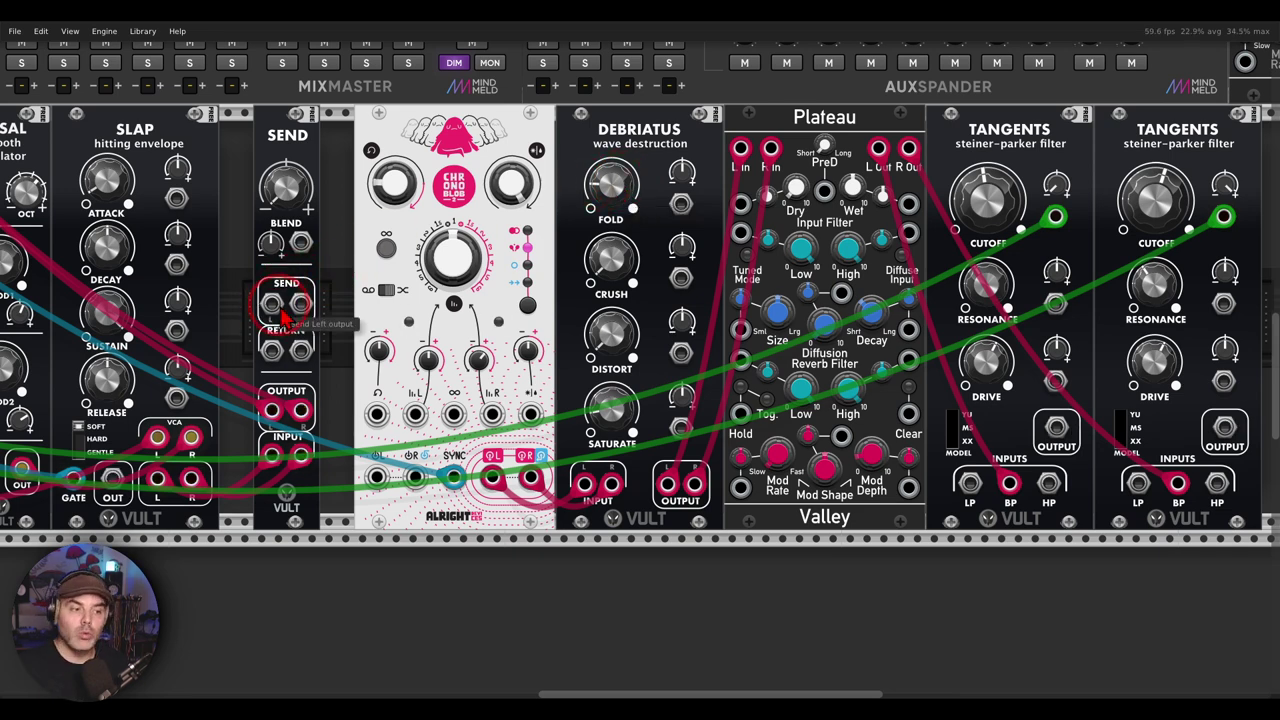
# Step: Patch SEND's left and right send outputs into Chronoblob's left and right inputs, and the two Tangents outputs into SEND's left and right returns
pyautogui.moveTo(279, 306)
pyautogui.mouseDown()
pyautogui.moveTo(335, 400)
pyautogui.moveTo(380, 420)
pyautogui.moveTo(366, 376)
pyautogui.moveTo(301, 304)
pyautogui.mouseUp()
pyautogui.hscroll(1, 950, 542)
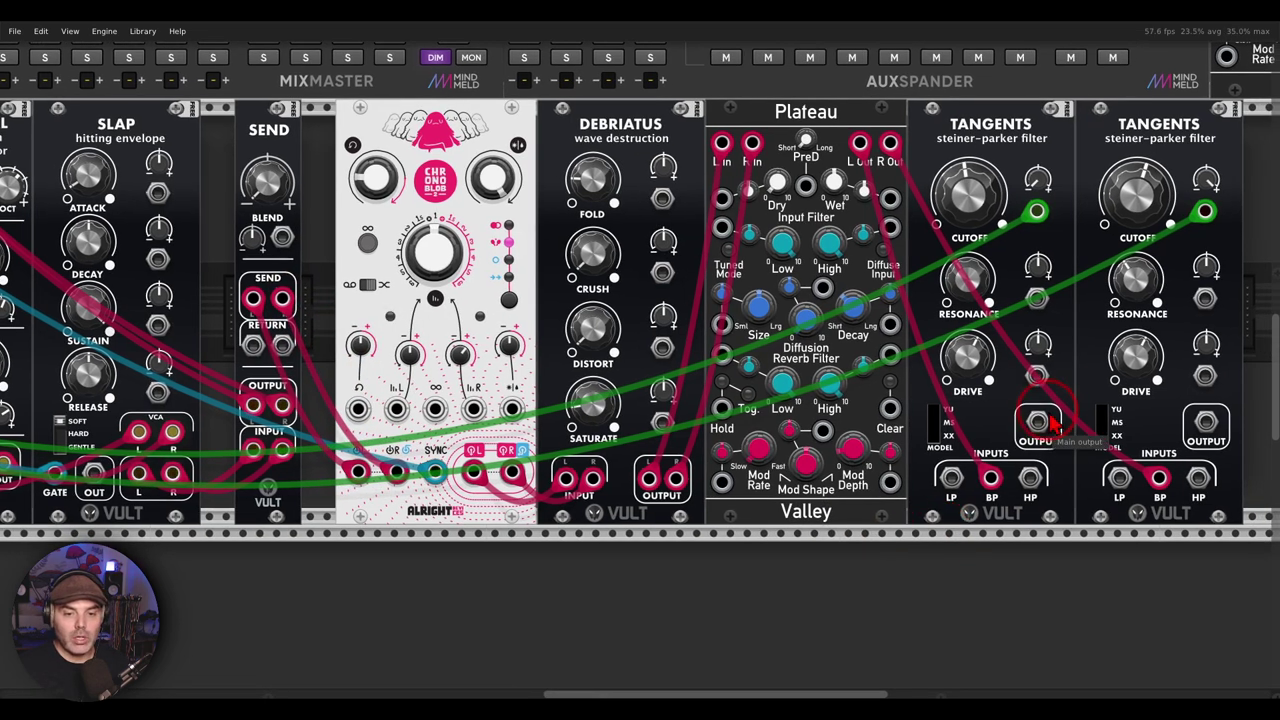
pyautogui.moveTo(1045, 422); pyautogui.dragTo(253, 345)
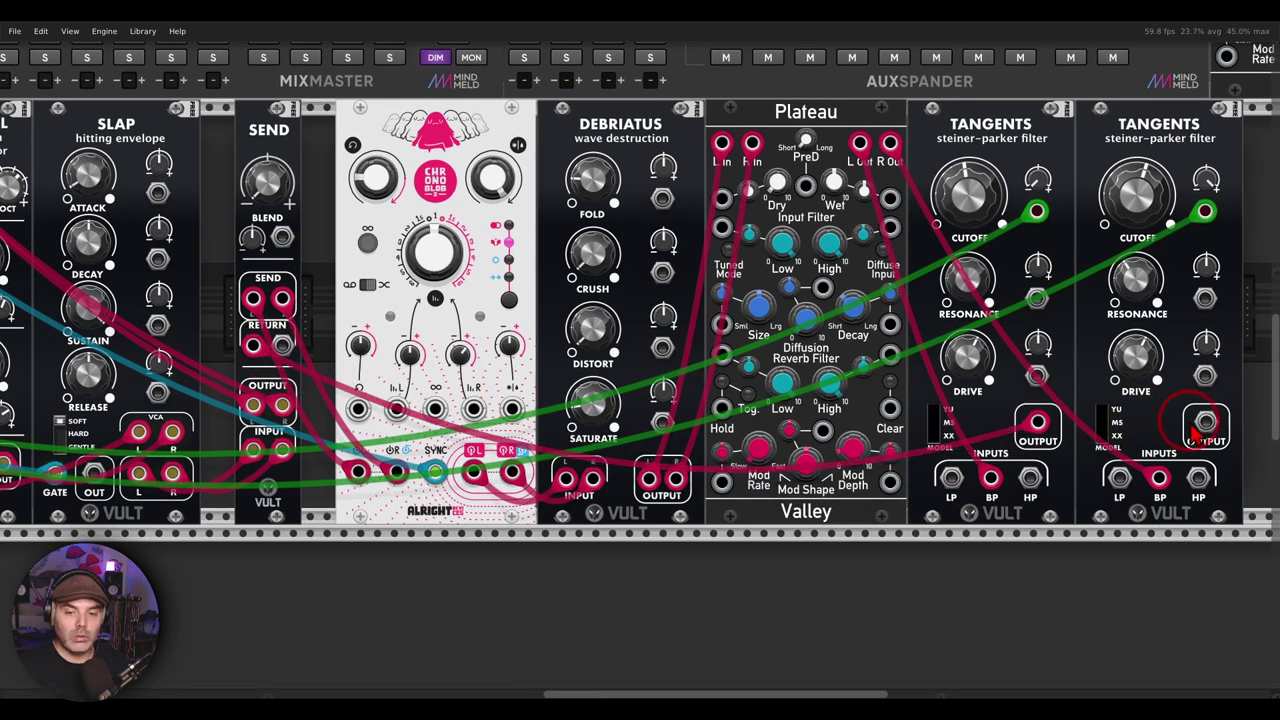
pyautogui.moveTo(1204, 422); pyautogui.dragTo(283, 347)
# Step: Adjust the SEND module's Blend knob to mix the Chronoblob, Debriatus, Plateau and Tangents chain with the dry bass signal
pyautogui.moveTo(313, 376); pyautogui.dragTo(637, 432)
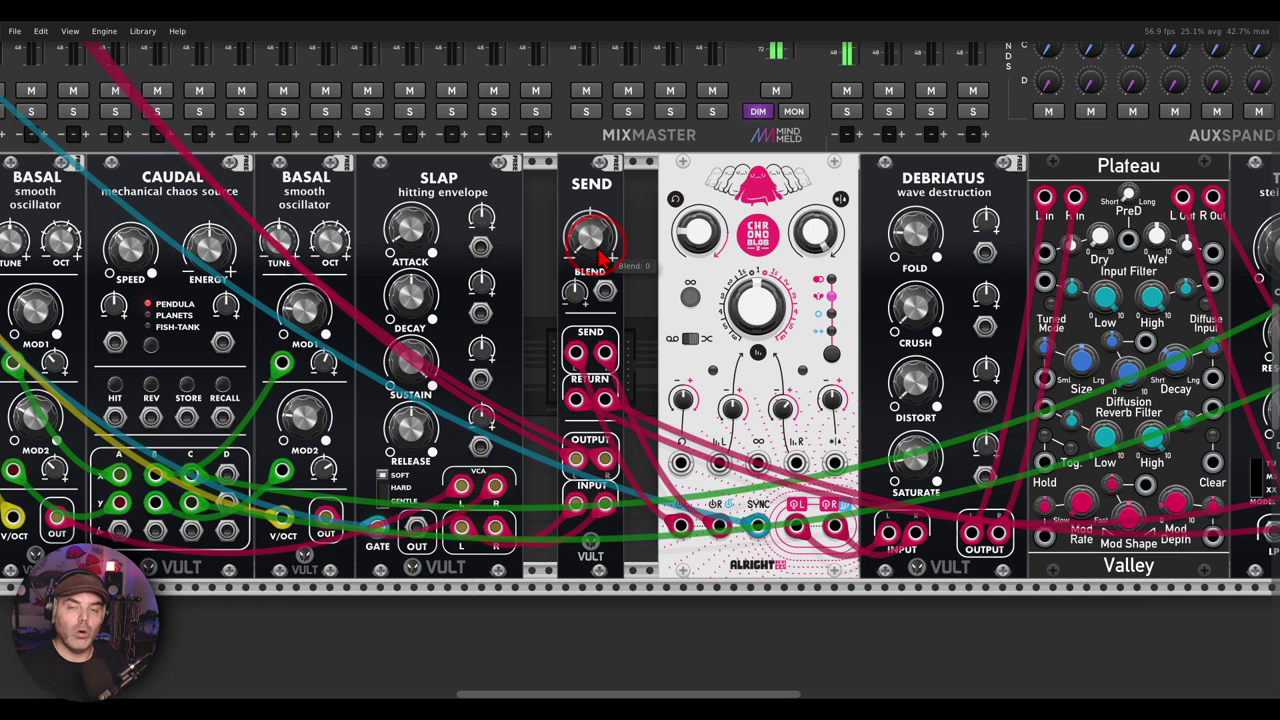
pyautogui.moveTo(603, 258); pyautogui.dragTo(598, 248)
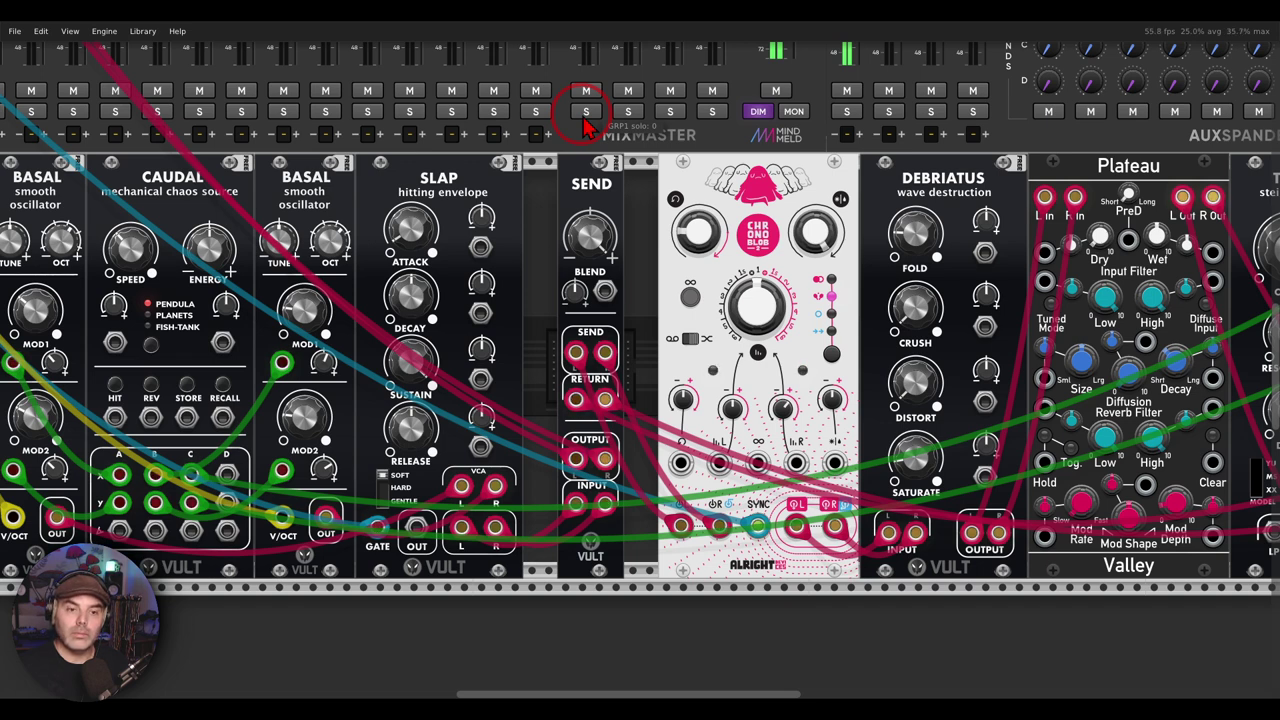
pyautogui.moveTo(879, 220); pyautogui.dragTo(595, 174)
pyautogui.hscroll(3, 598, 183)
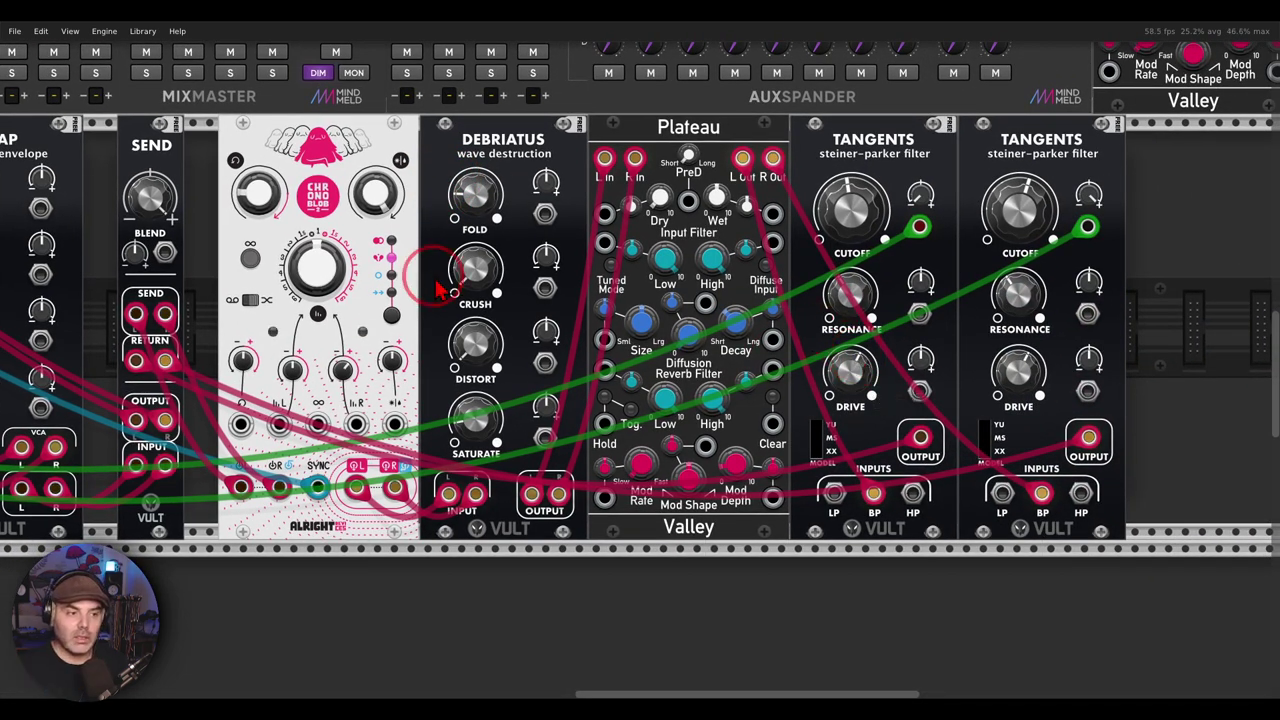
pyautogui.hscroll(-5, 430, 285)
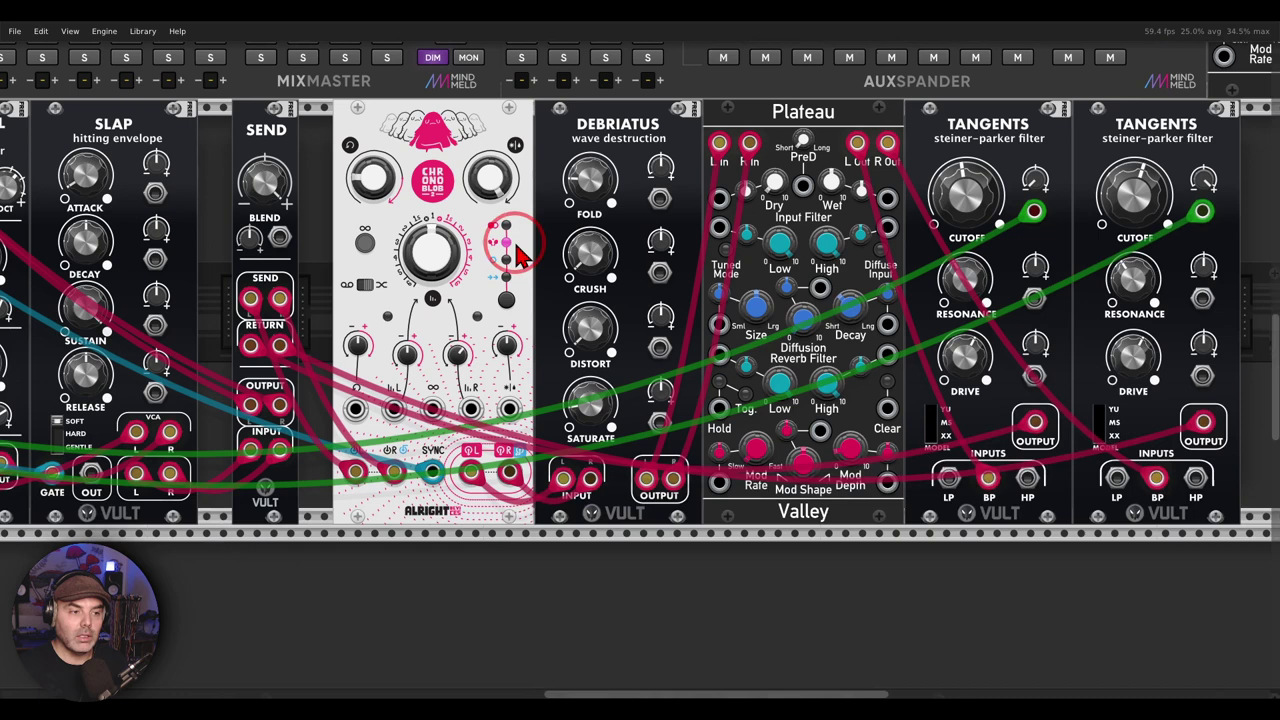
pyautogui.moveTo(465, 205); pyautogui.dragTo(462, 175)
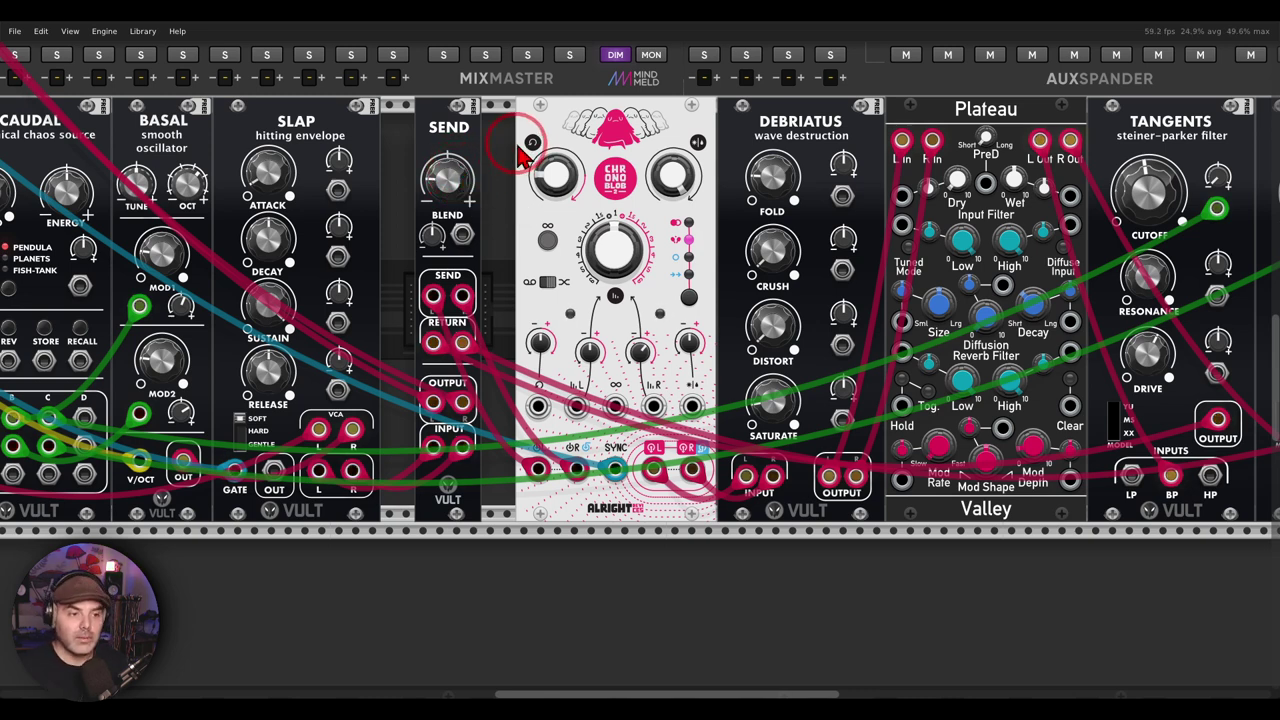
pyautogui.moveTo(493, 154); pyautogui.dragTo(505, 153)
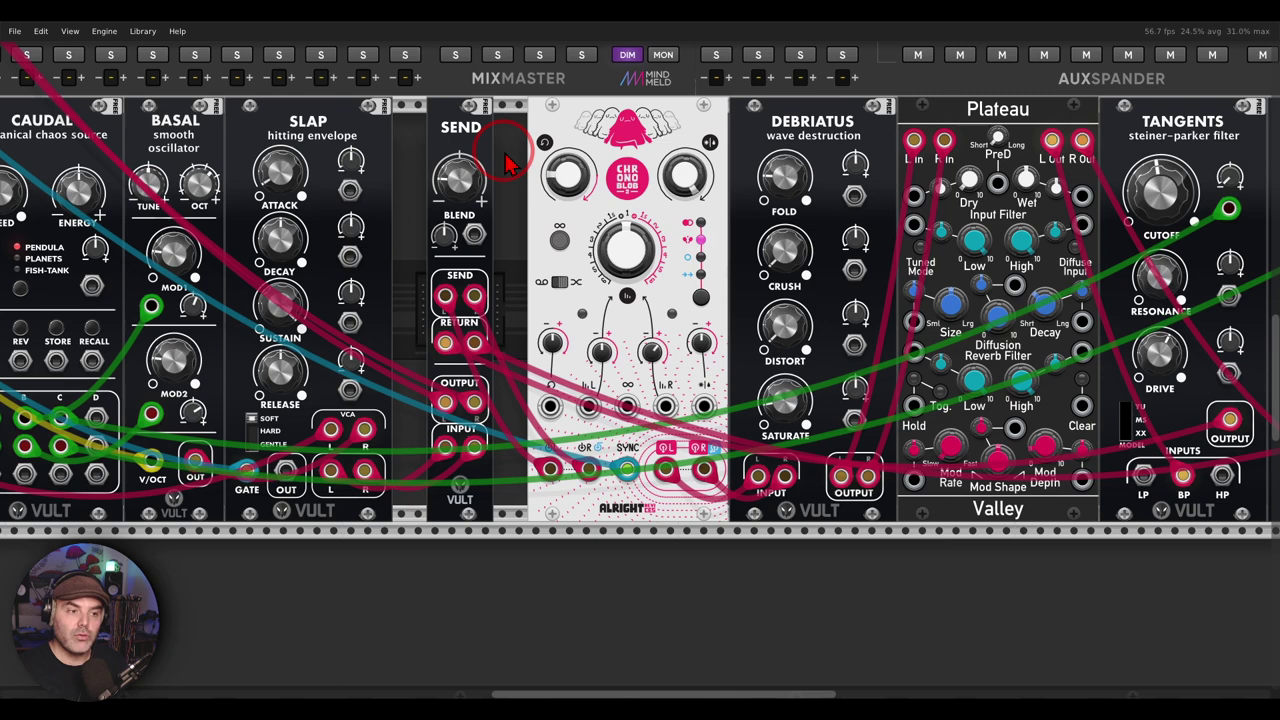
# Step: Examine the upper voice patch, from the Bleak oscillator through Tangents and Electric Ensemble to SEND and Punch
pyautogui.moveTo(478, 181)
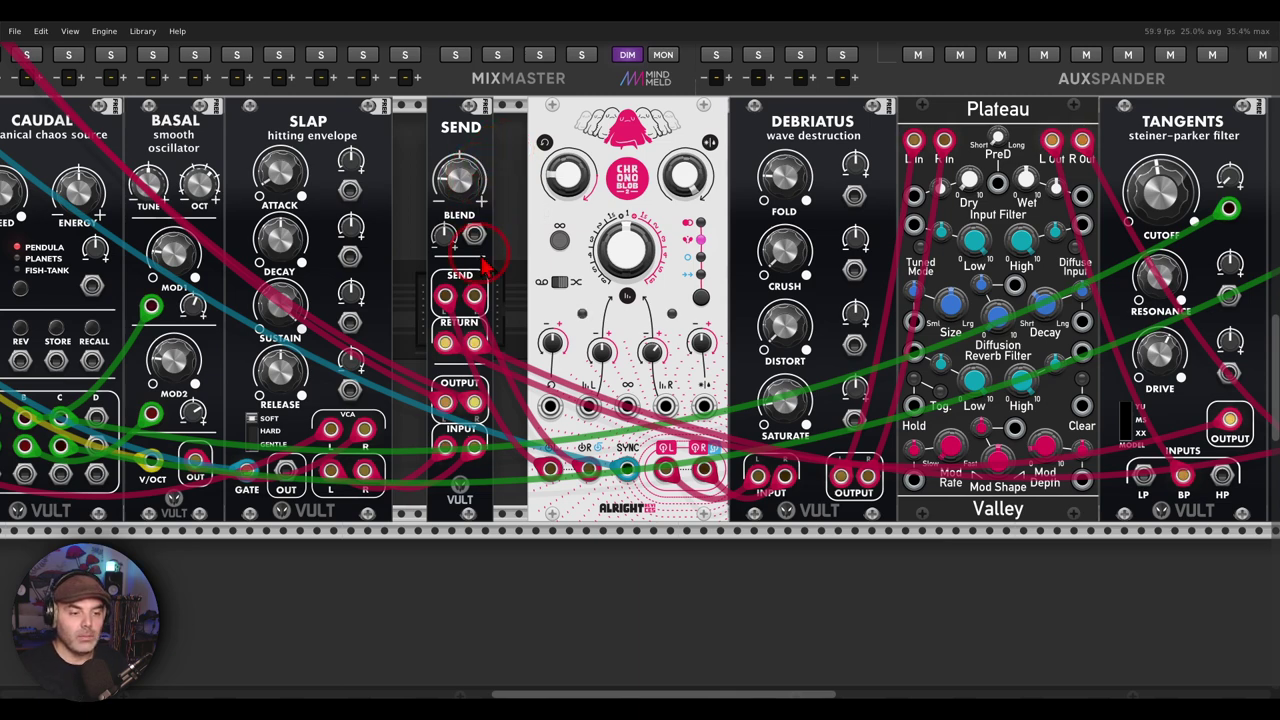
pyautogui.scroll(5, 482, 262)
pyautogui.hscroll(-5, 482, 262)
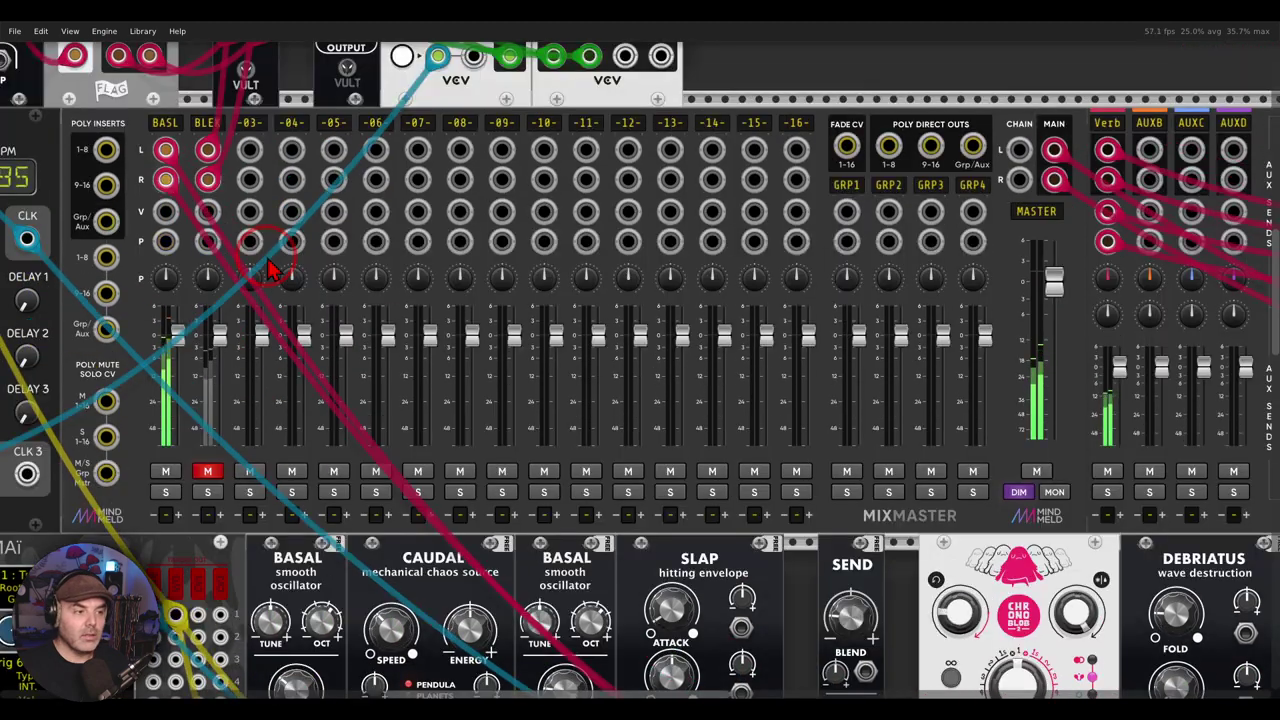
pyautogui.scroll(5, 268, 268)
pyautogui.hscroll(-5, 268, 268)
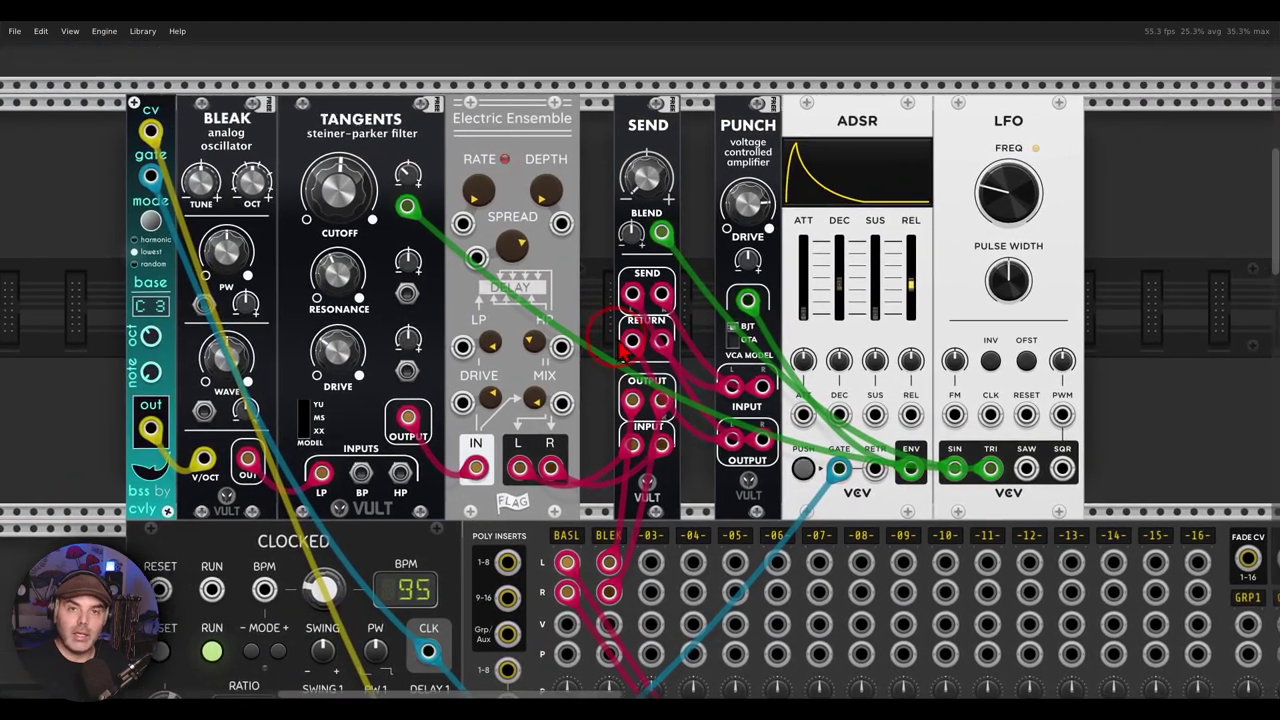
pyautogui.hscroll(-1, 626, 352)
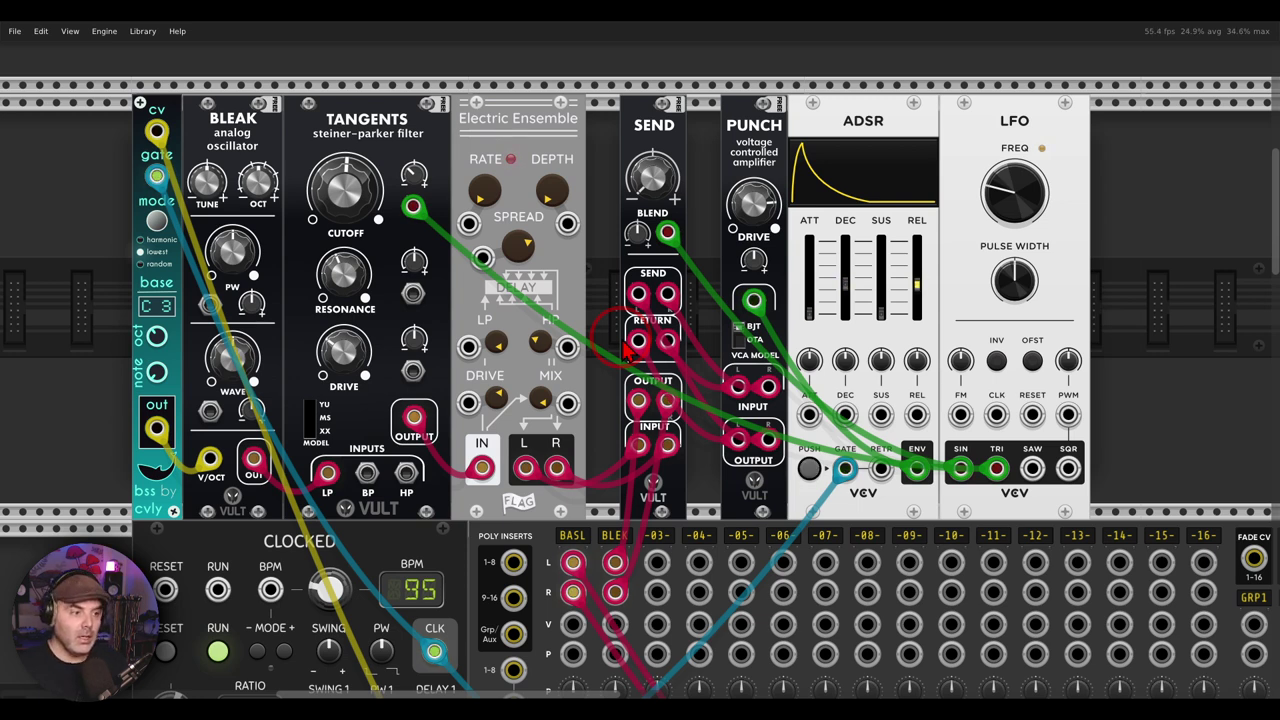
pyautogui.moveTo(402, 102)
pyautogui.mouseDown()
pyautogui.moveTo(222, 103)
pyautogui.moveTo(367, 229)
pyautogui.moveTo(576, 188)
pyautogui.moveTo(497, 88)
pyautogui.moveTo(387, 94)
pyautogui.moveTo(347, 143)
pyautogui.moveTo(266, 172)
pyautogui.mouseUp()
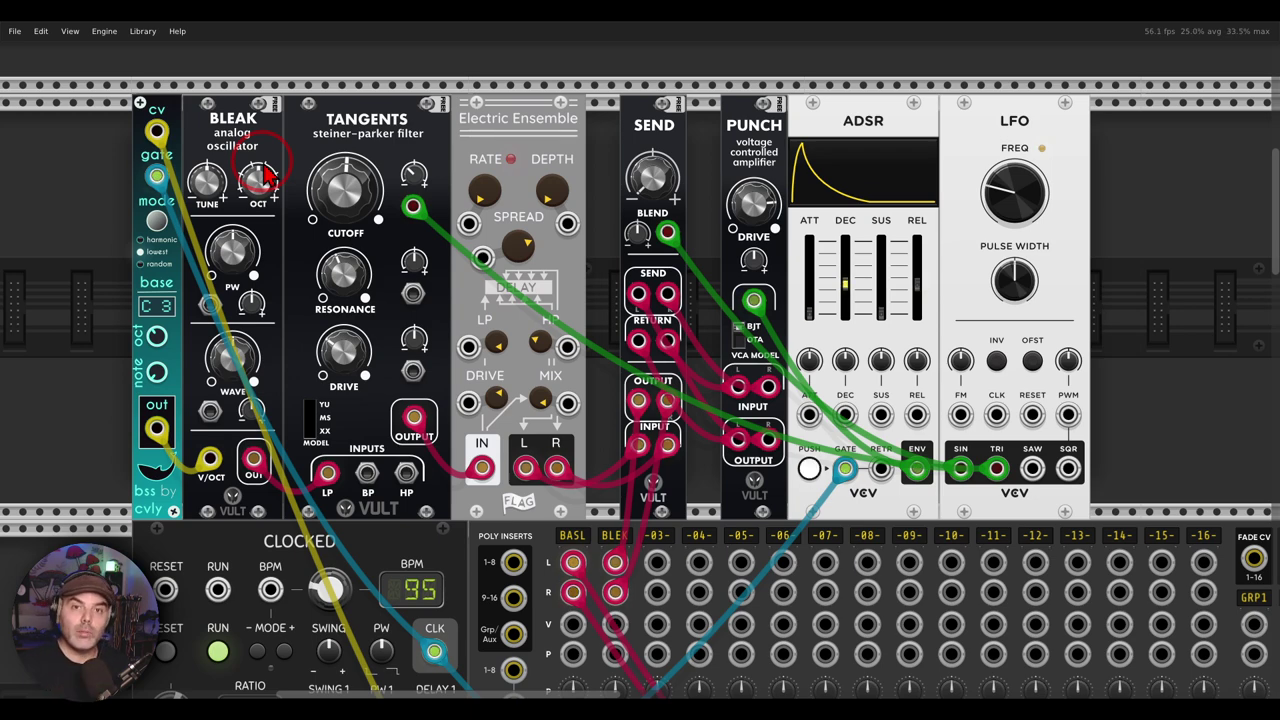
# Step: Unmute and solo the Bleak voice's channel on the MixMaster mixer
pyautogui.scroll(-5, 666, 506)
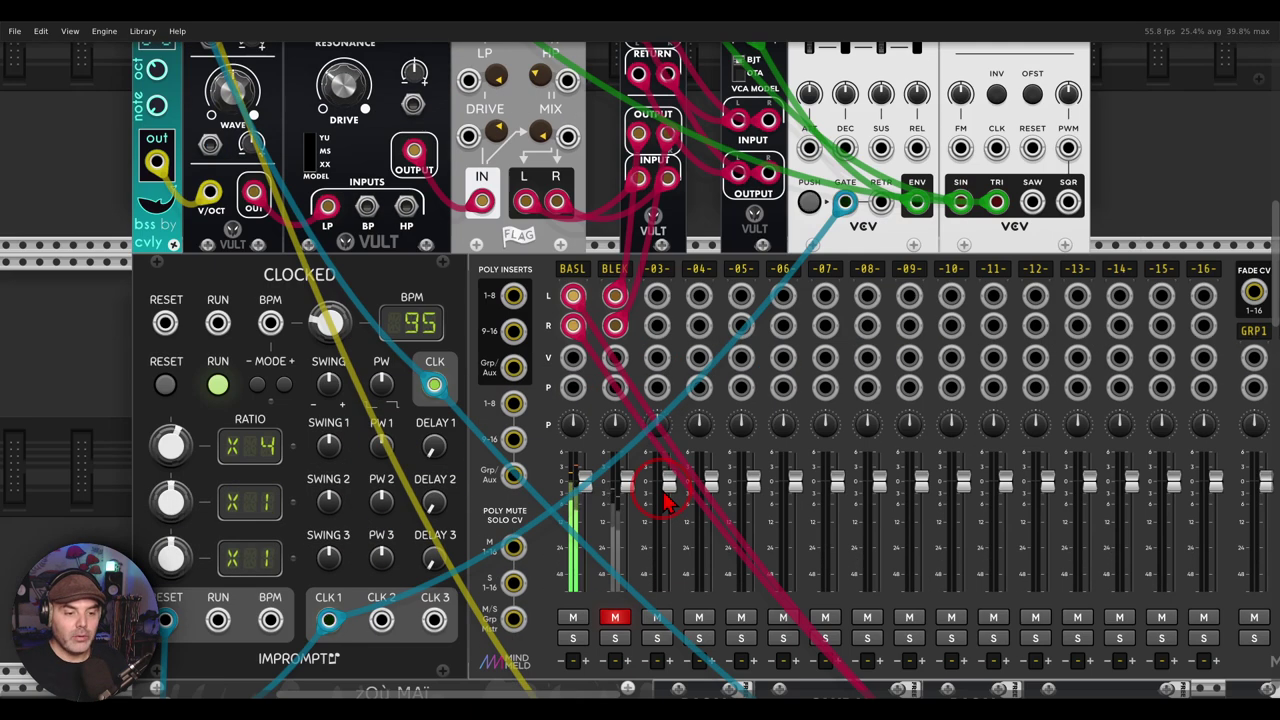
pyautogui.click(617, 619)
pyautogui.click(617, 638)
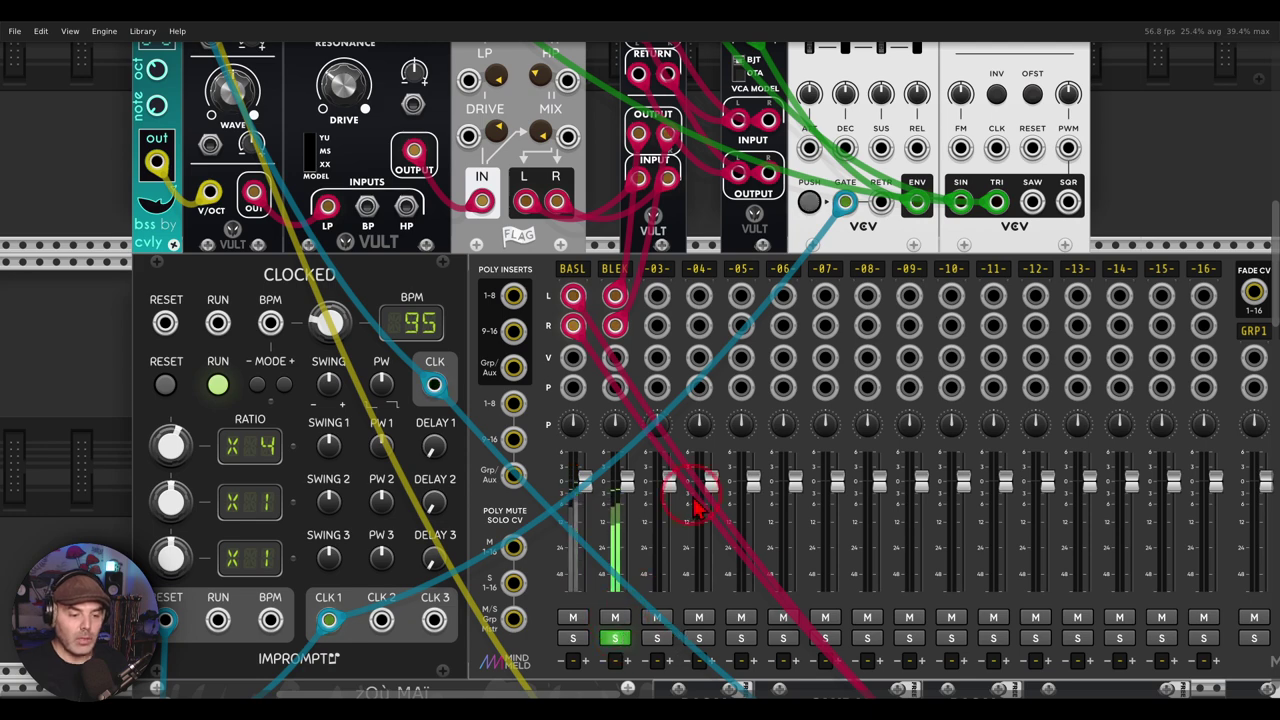
# Step: Examine how the upper SEND module's send and return jacks route through Punch and how the ADSR envelope is patched
pyautogui.scroll(5, 722, 467)
pyautogui.scroll(-1, 715, 425)
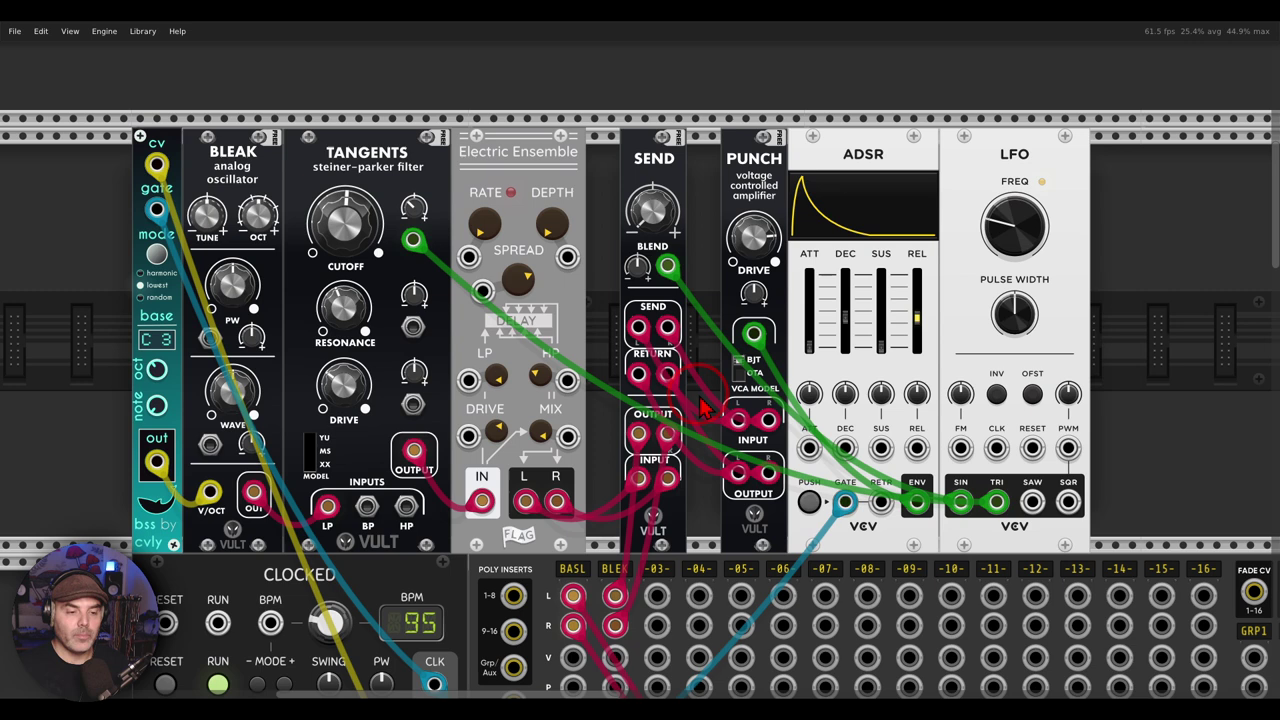
pyautogui.moveTo(695, 350)
pyautogui.mouseDown()
pyautogui.moveTo(626, 296)
pyautogui.moveTo(594, 346)
pyautogui.moveTo(616, 399)
pyautogui.moveTo(713, 381)
pyautogui.moveTo(683, 314)
pyautogui.moveTo(733, 301)
pyautogui.mouseUp()
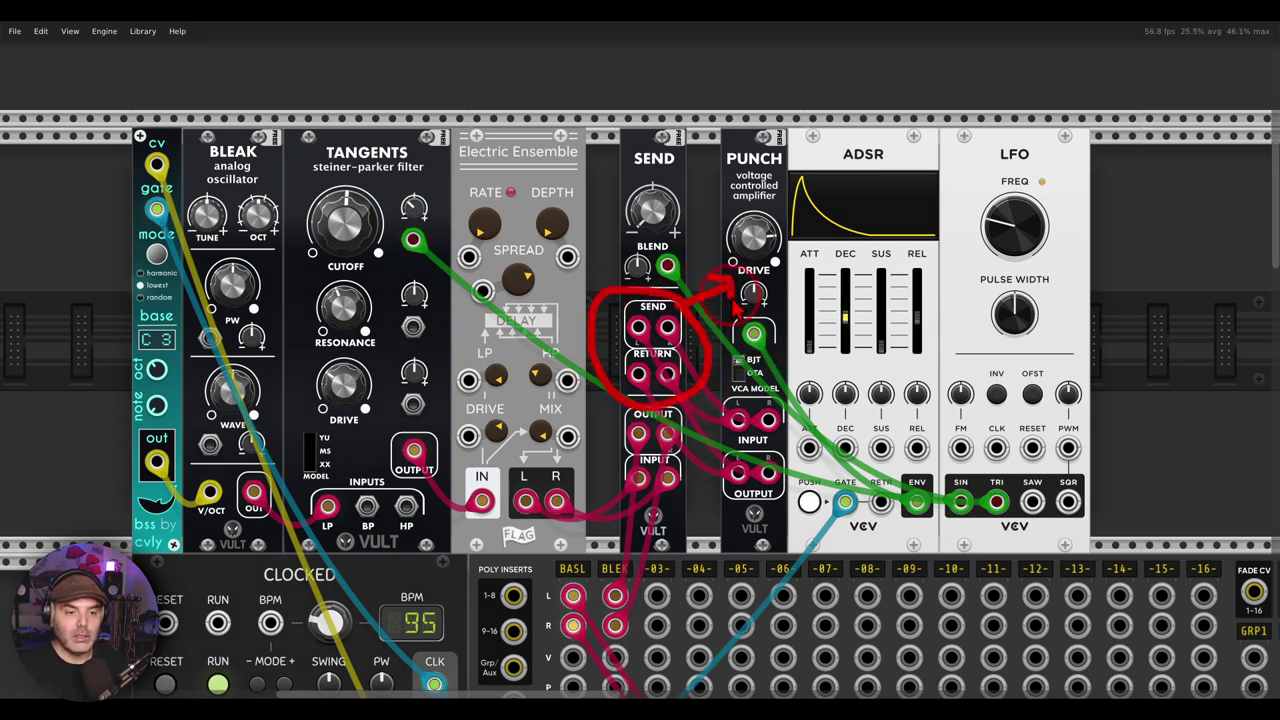
pyautogui.moveTo(908, 122)
pyautogui.mouseDown()
pyautogui.moveTo(858, 136)
pyautogui.moveTo(844, 180)
pyautogui.moveTo(888, 178)
pyautogui.moveTo(890, 148)
pyautogui.moveTo(844, 178)
pyautogui.moveTo(794, 198)
pyautogui.mouseUp()
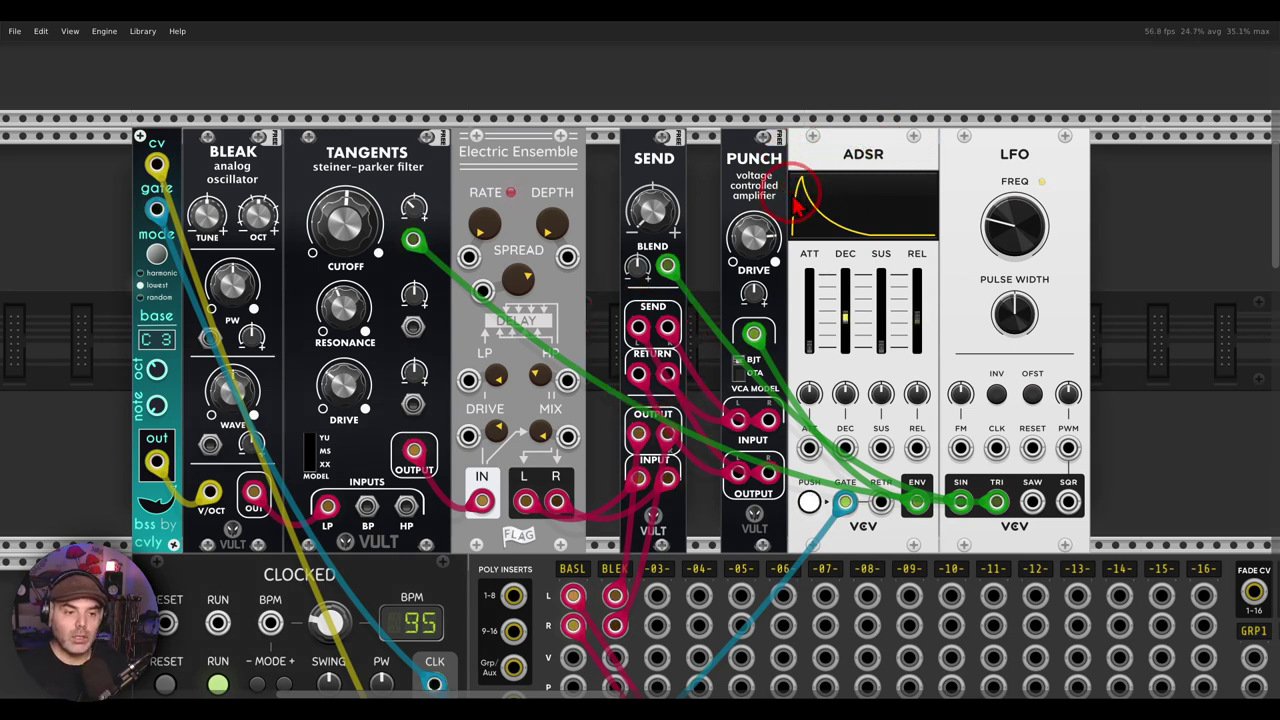
# Step: Adjust the upper SEND module's Blend knob and its Blend modulation amount to mix the Punch-processed signal with the dry Bleak voice
pyautogui.moveTo(668, 214); pyautogui.dragTo(660, 132)
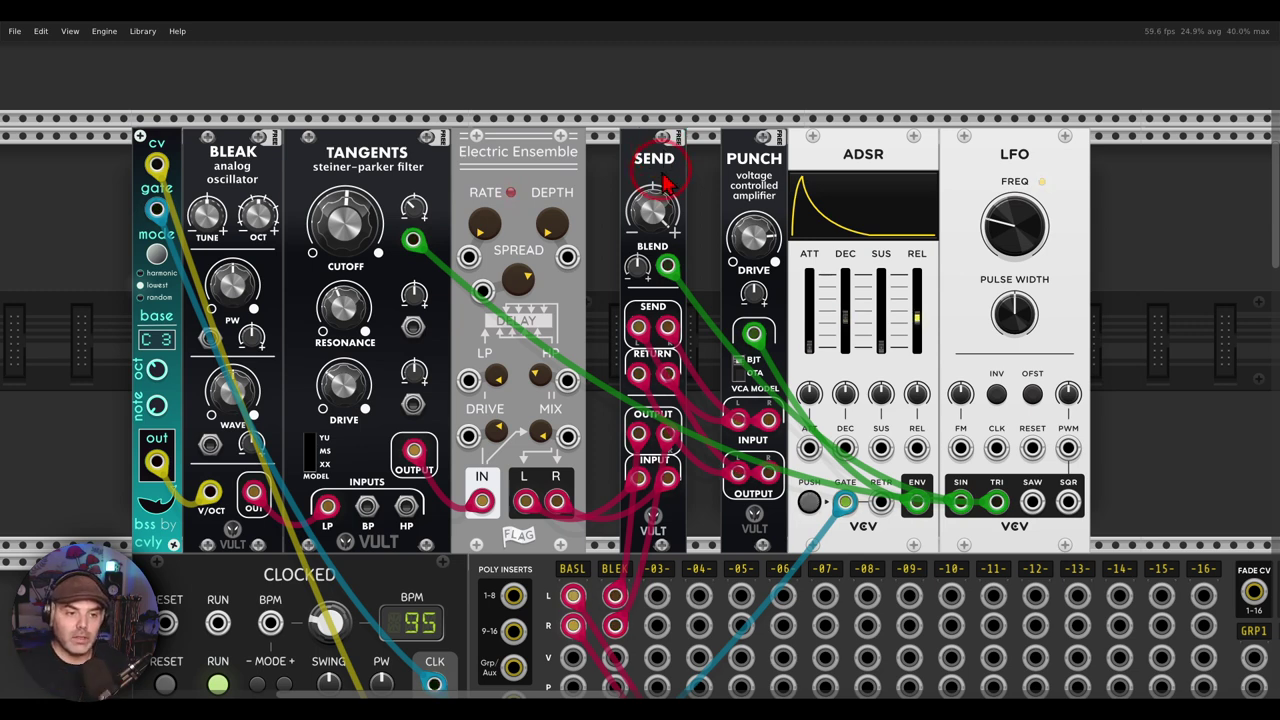
pyautogui.moveTo(661, 204); pyautogui.dragTo(645, 228)
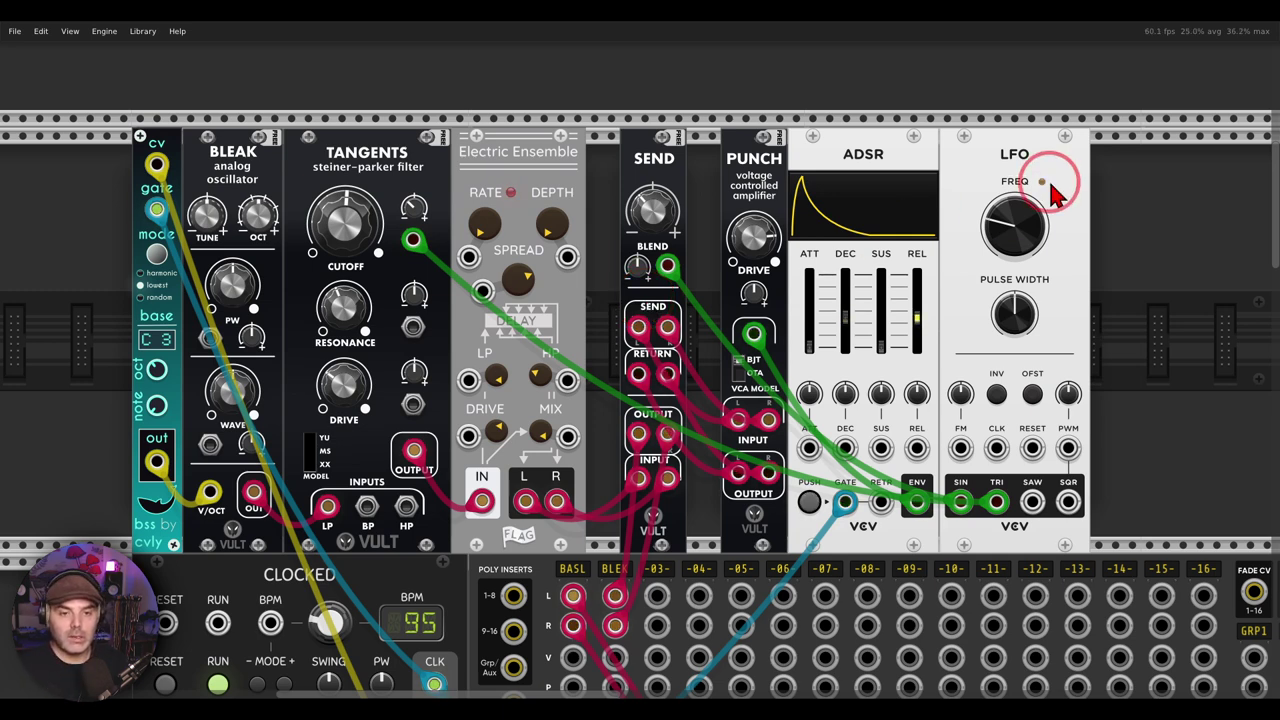
pyautogui.moveTo(637, 267); pyautogui.dragTo(628, 250)
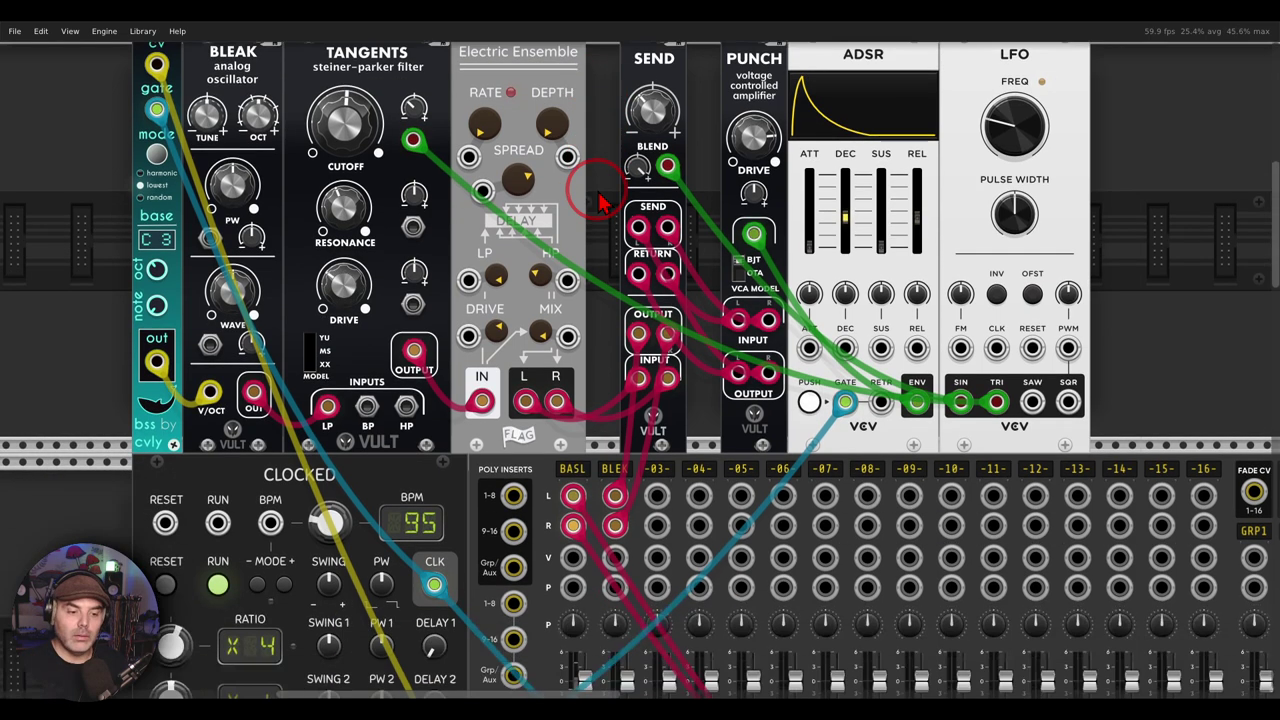
# Step: Unsolo the Bleak voice's channel on the MixMaster mixer and return to the upper voice patch
pyautogui.scroll(-5, 600, 203)
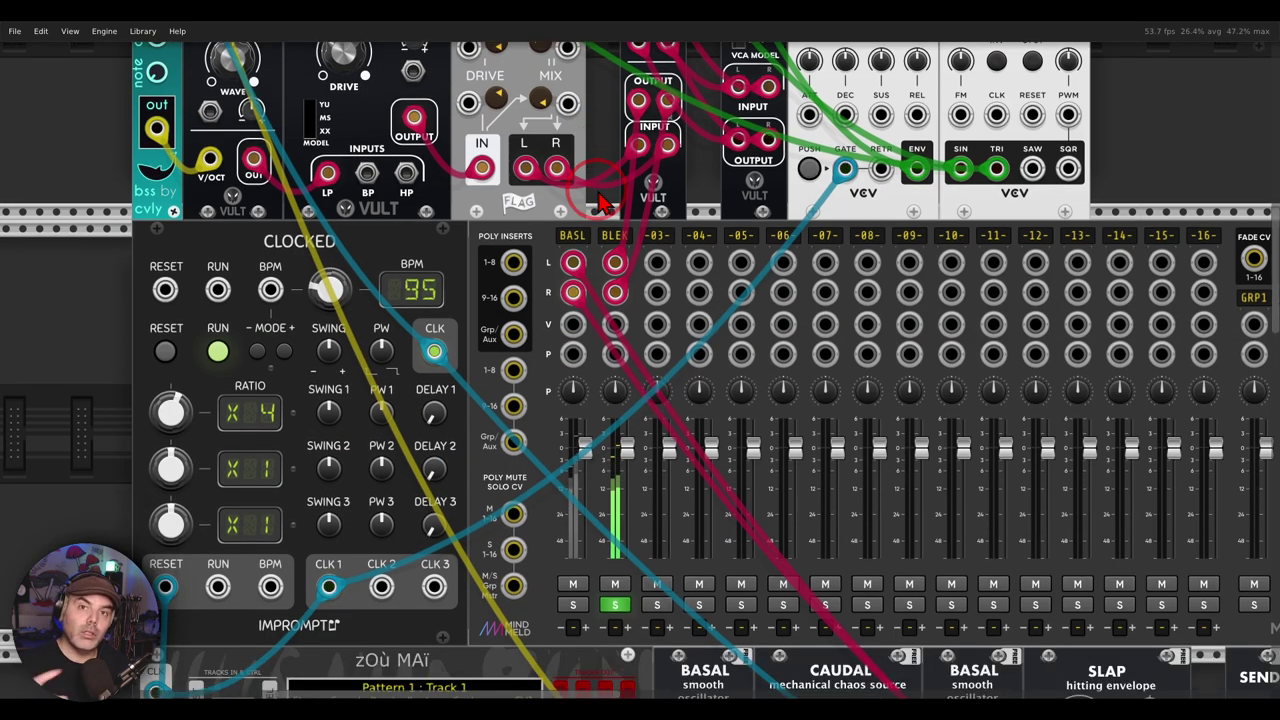
pyautogui.click(615, 604)
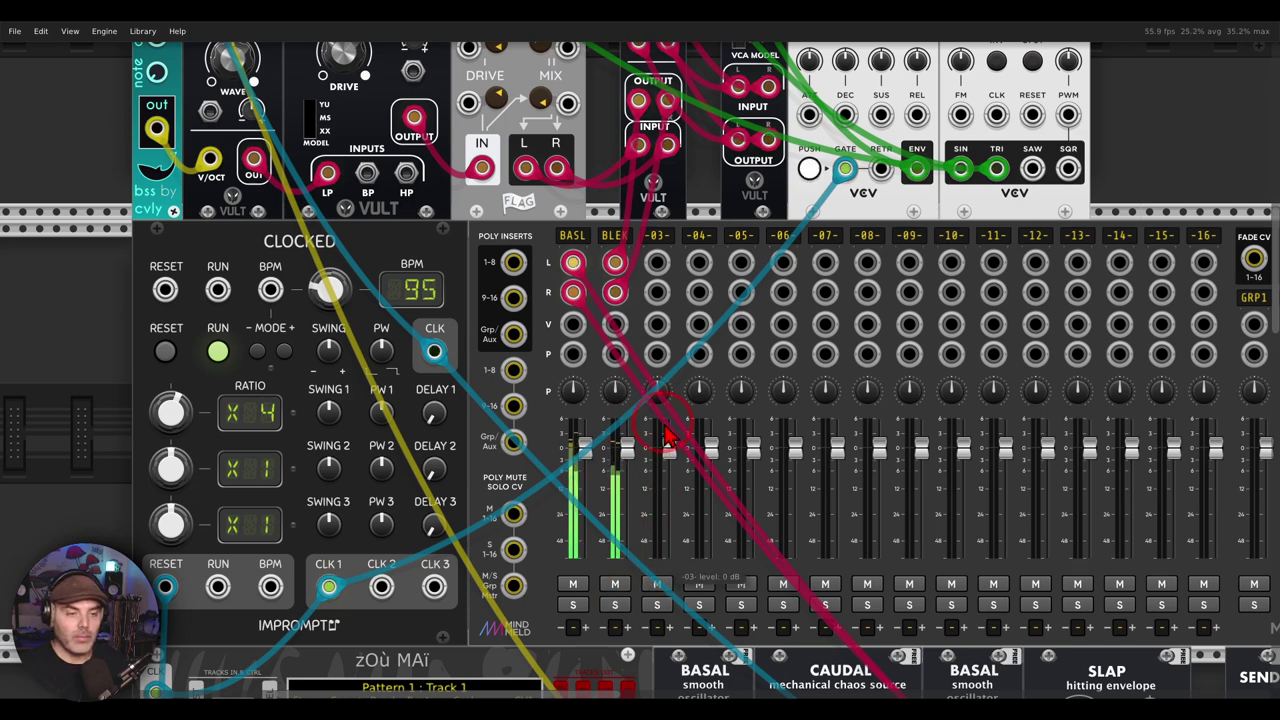
pyautogui.scroll(6, 668, 437)
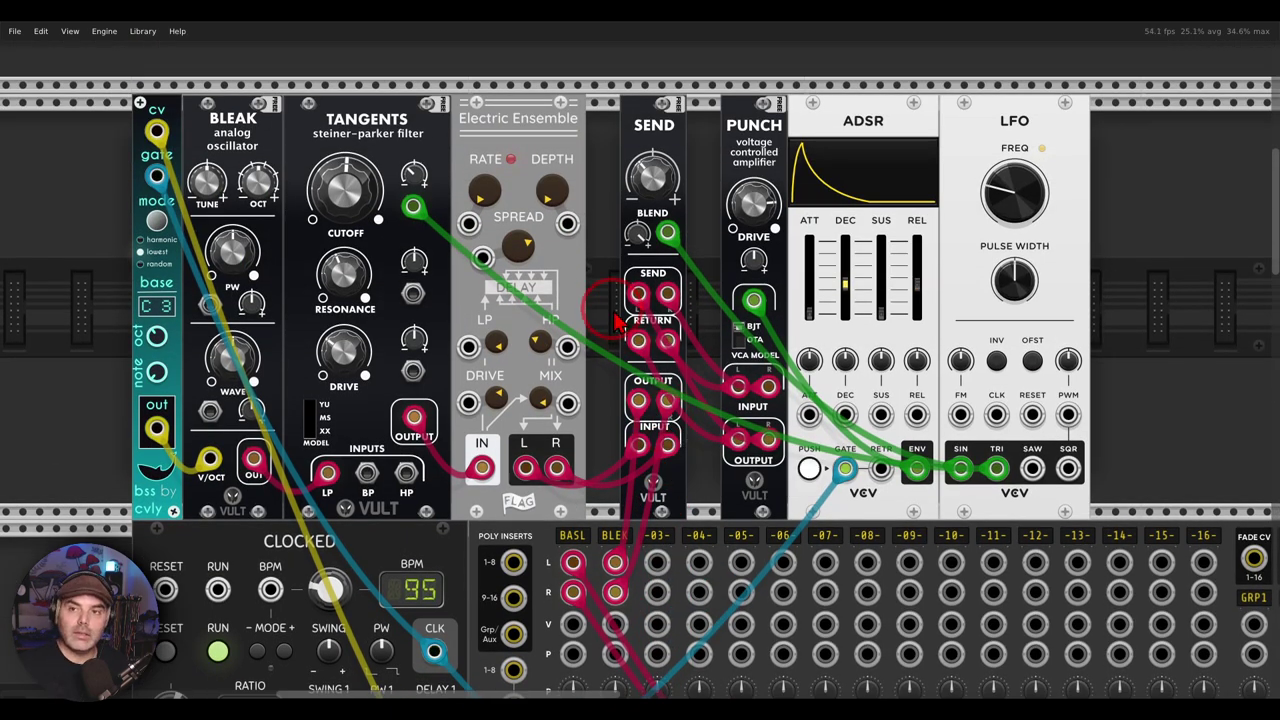
pyautogui.hscroll(-1, 617, 320)
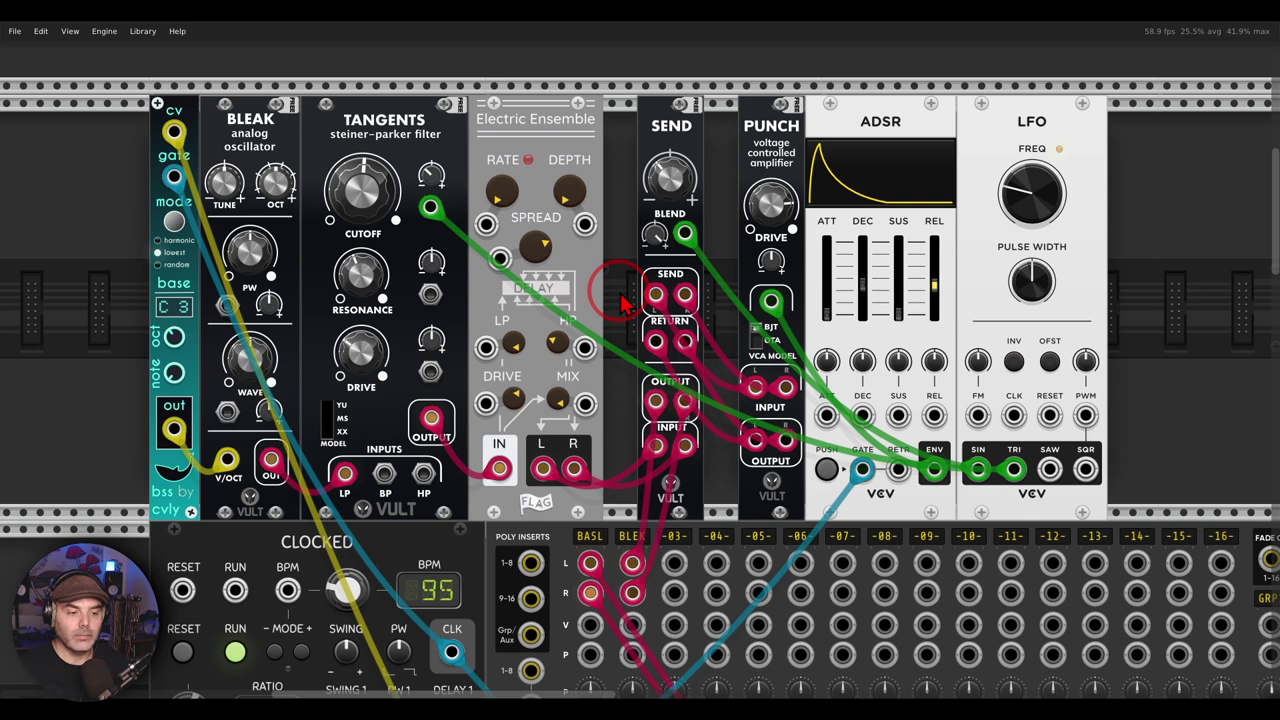